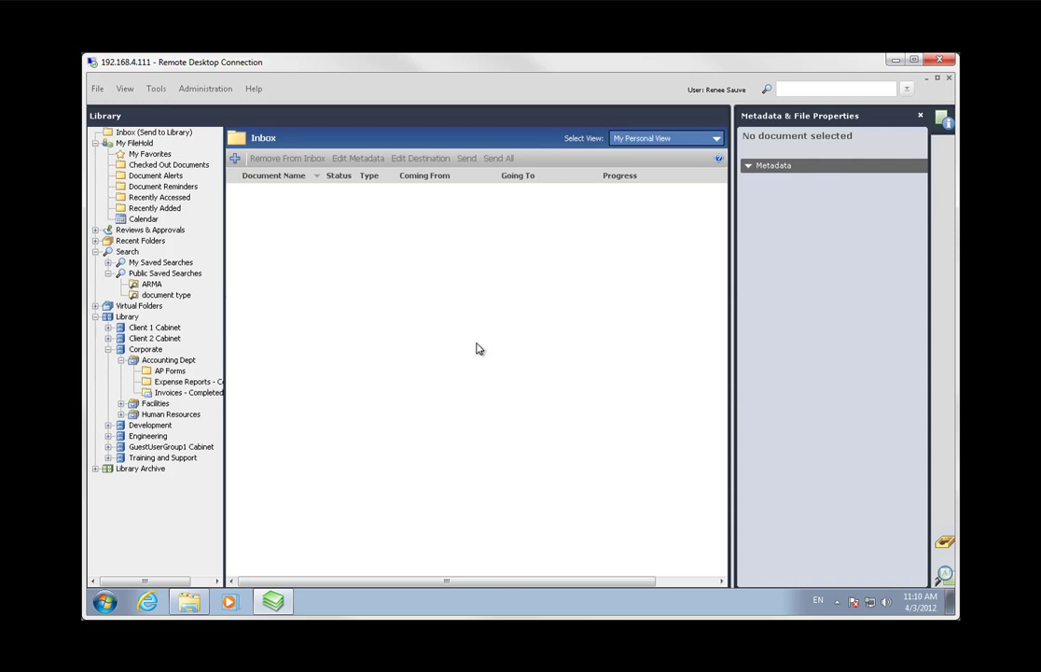
Switch to Windows Explorer and open the detailed file properties of 371.JPG in the Pictures library.
{"action": "left_click", "coordinate": [186, 605]}
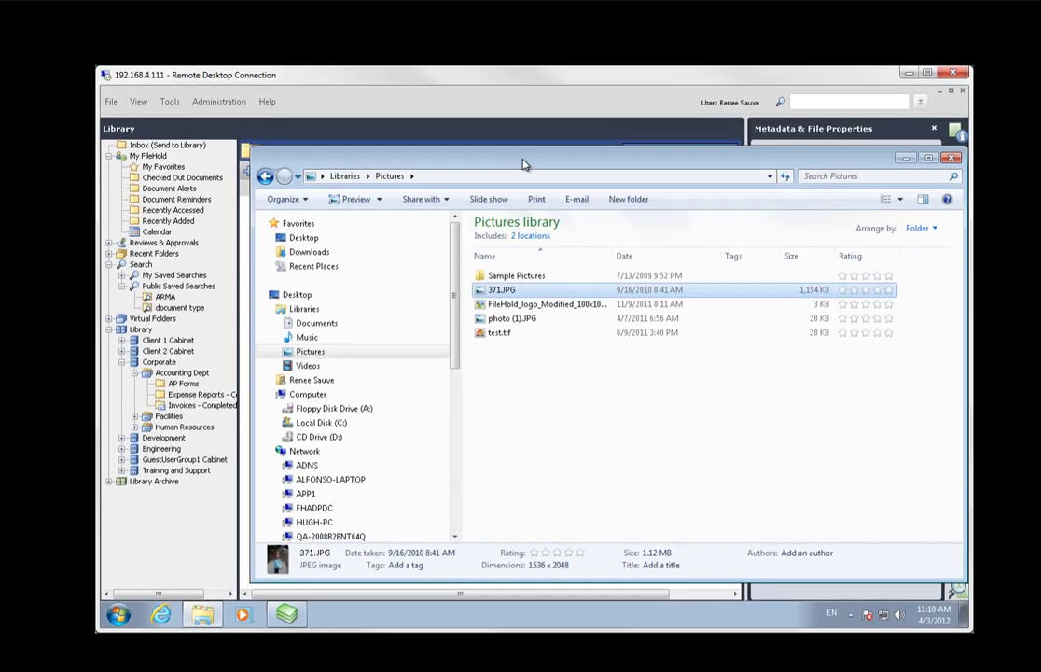
{"action": "left_click_drag", "start_coordinate": [498, 142], "coordinate": [447, 128]}
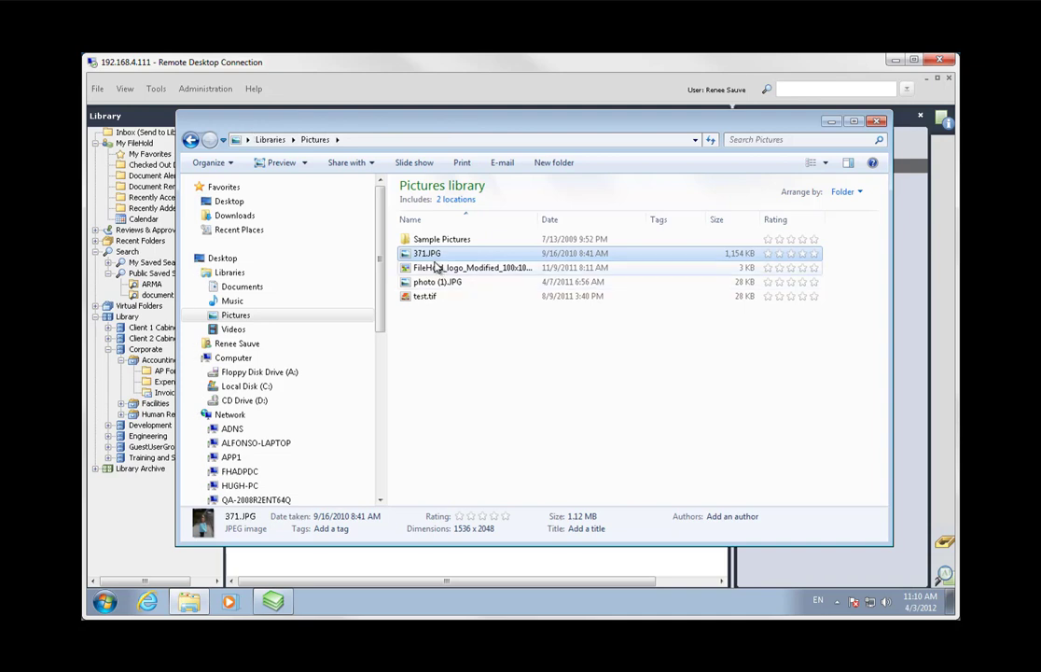
{"action": "mouse_move", "coordinate": [435, 259]}
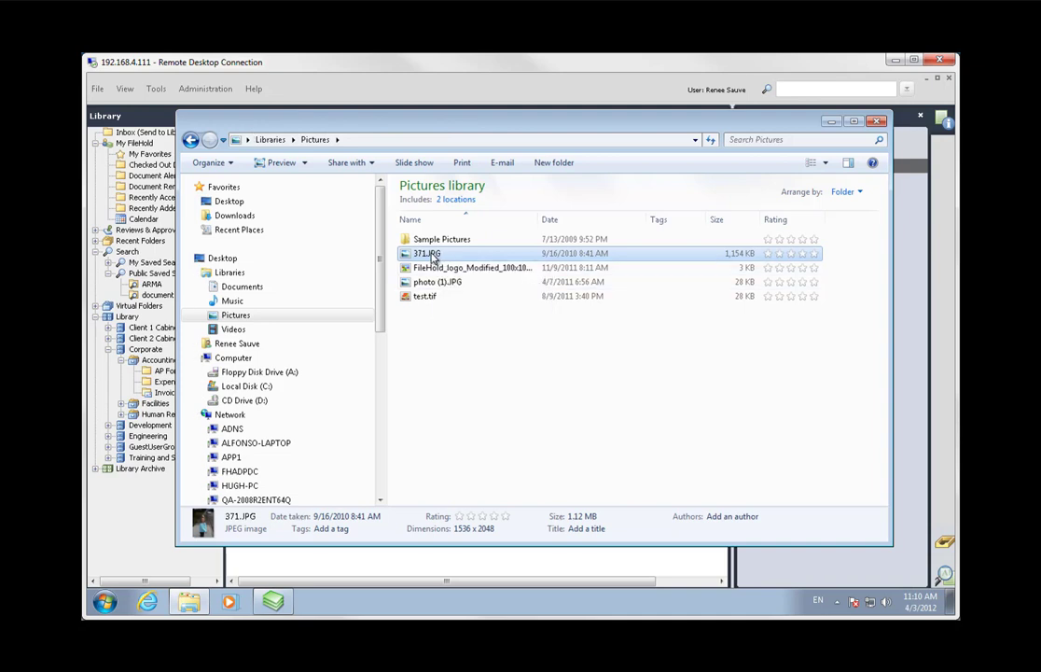
{"action": "right_click", "coordinate": [431, 255]}
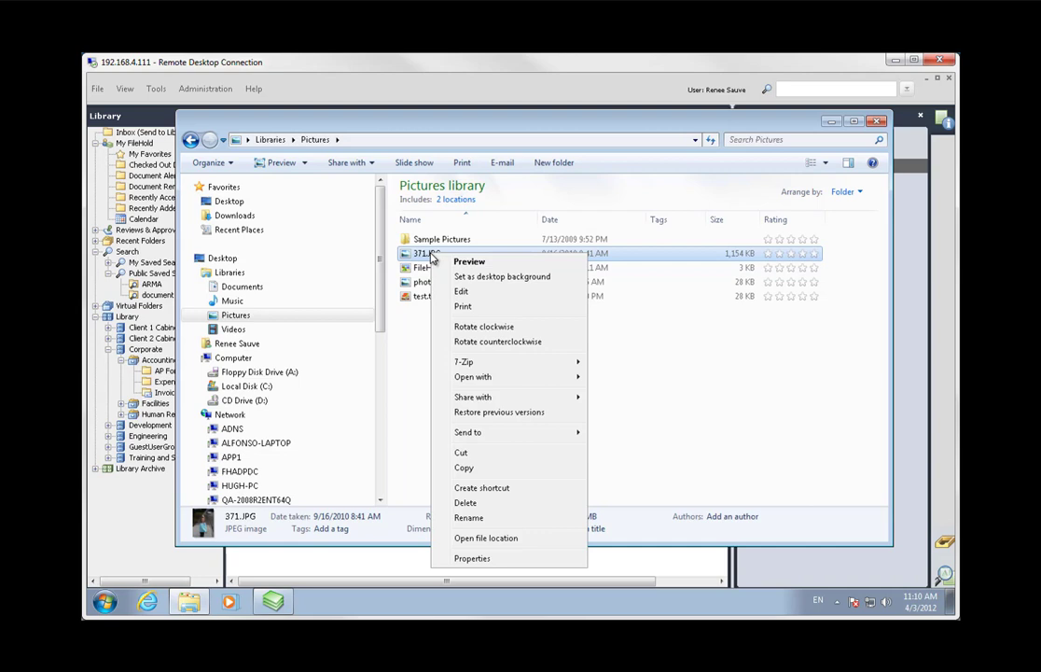
{"action": "left_click", "coordinate": [489, 558]}
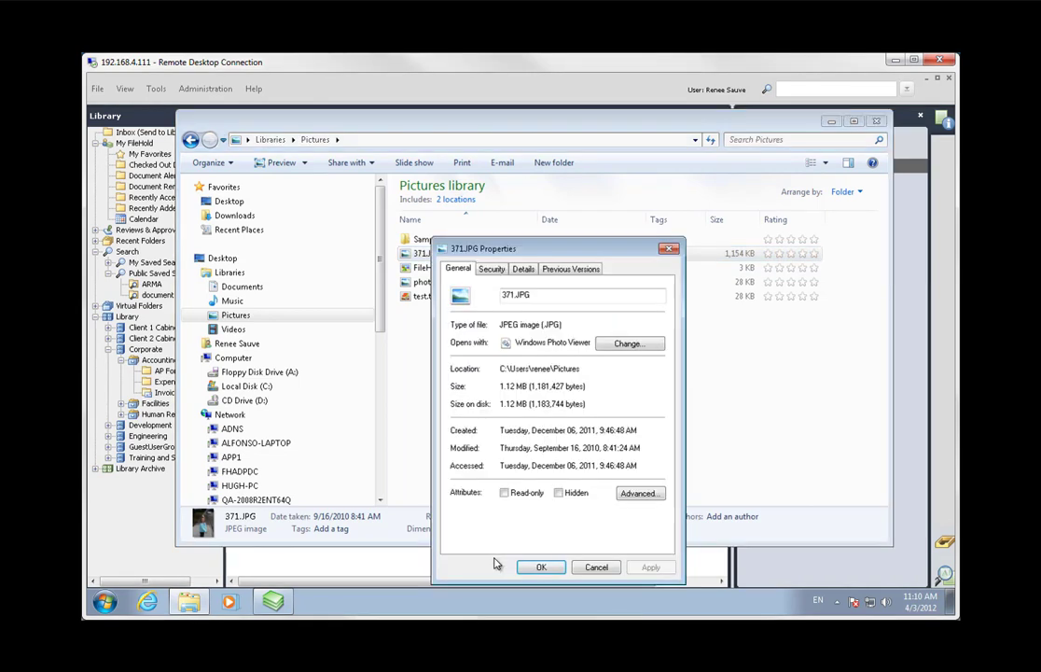
{"action": "left_click", "coordinate": [523, 269]}
{"action": "left_click_drag", "start_coordinate": [597, 250], "coordinate": [586, 174]}
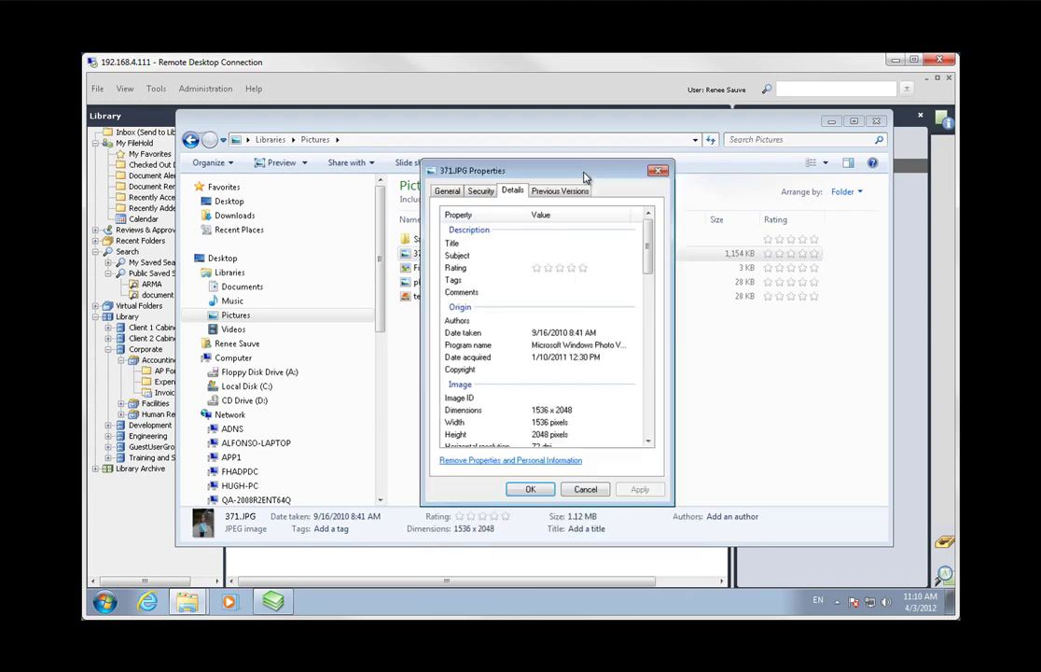
Examine the image and camera details of 371.JPG, close its properties without changes and return to FileHold.
{"action": "left_click_drag", "start_coordinate": [650, 255], "coordinate": [644, 297]}
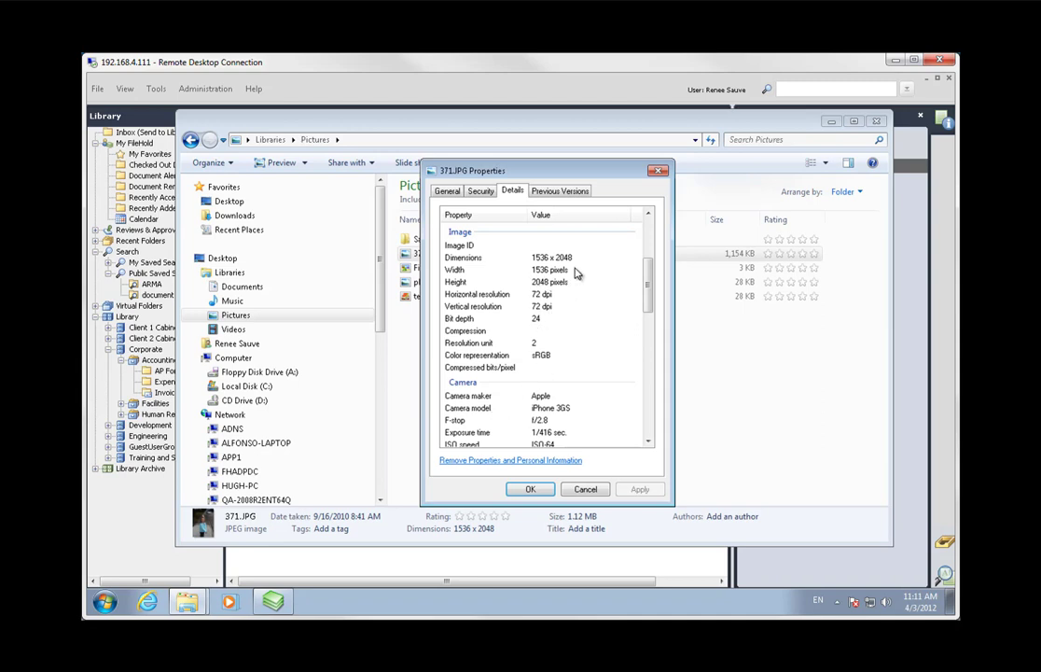
{"action": "left_click_drag", "start_coordinate": [648, 303], "coordinate": [647, 334]}
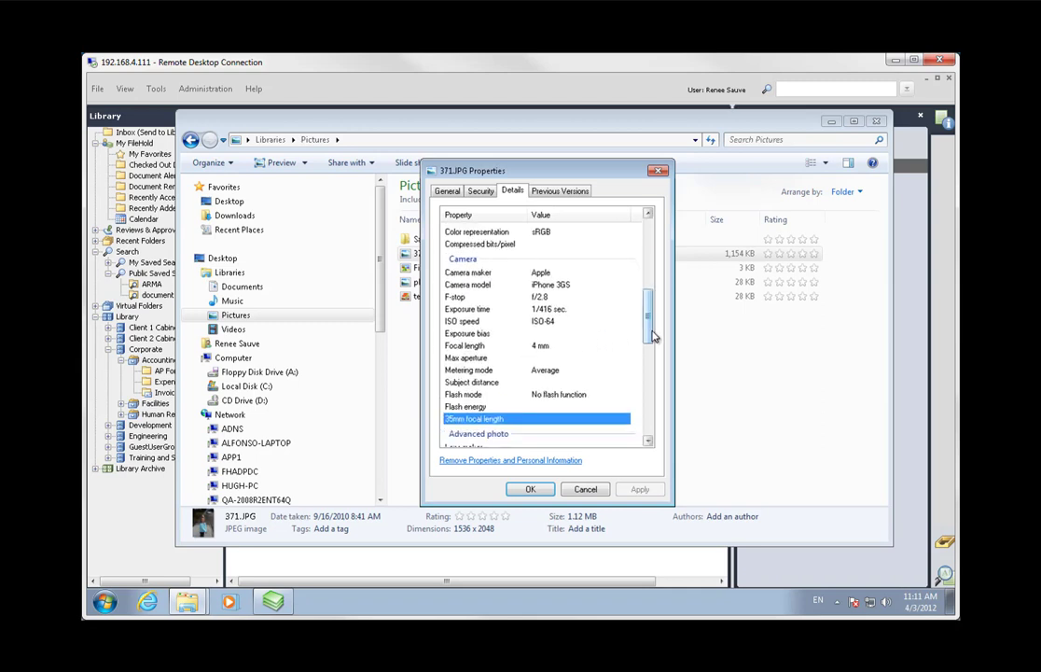
{"action": "left_click_drag", "start_coordinate": [649, 326], "coordinate": [636, 235]}
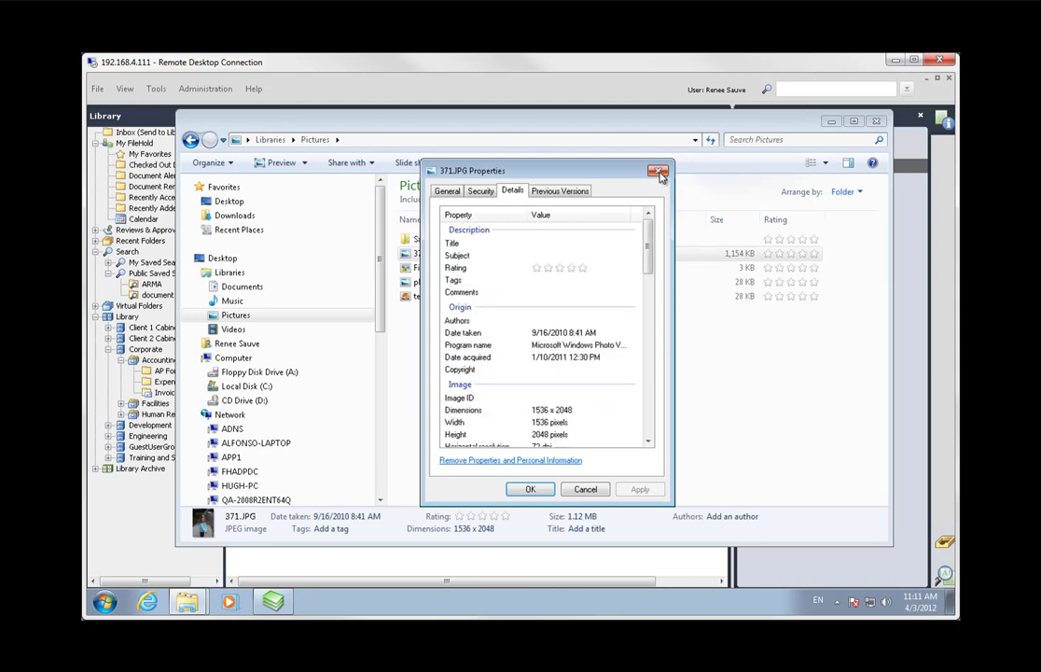
{"action": "left_click", "coordinate": [585, 491]}
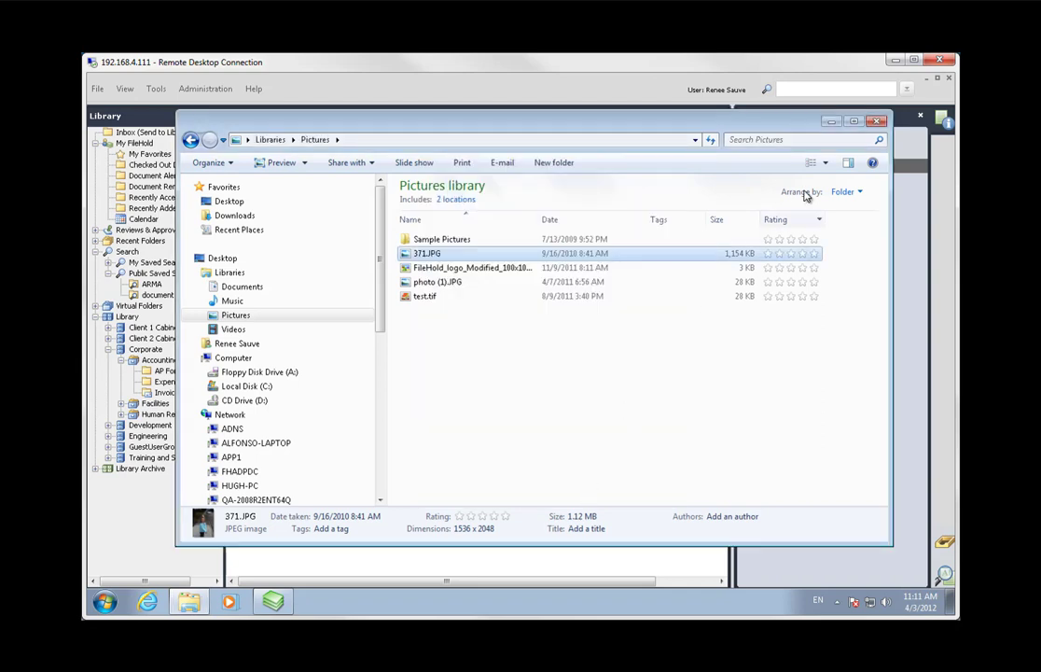
{"action": "left_click", "coordinate": [830, 122]}
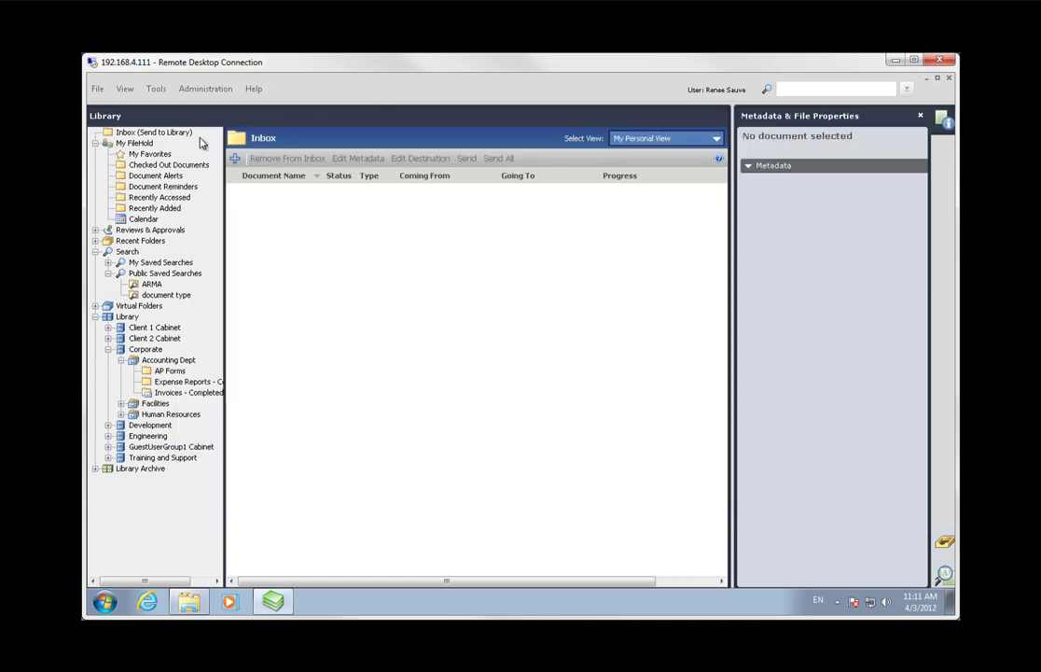
Start a new file properties extraction rule using 371.JPG from the Pictures library as the template file.
{"action": "left_click", "coordinate": [157, 89]}
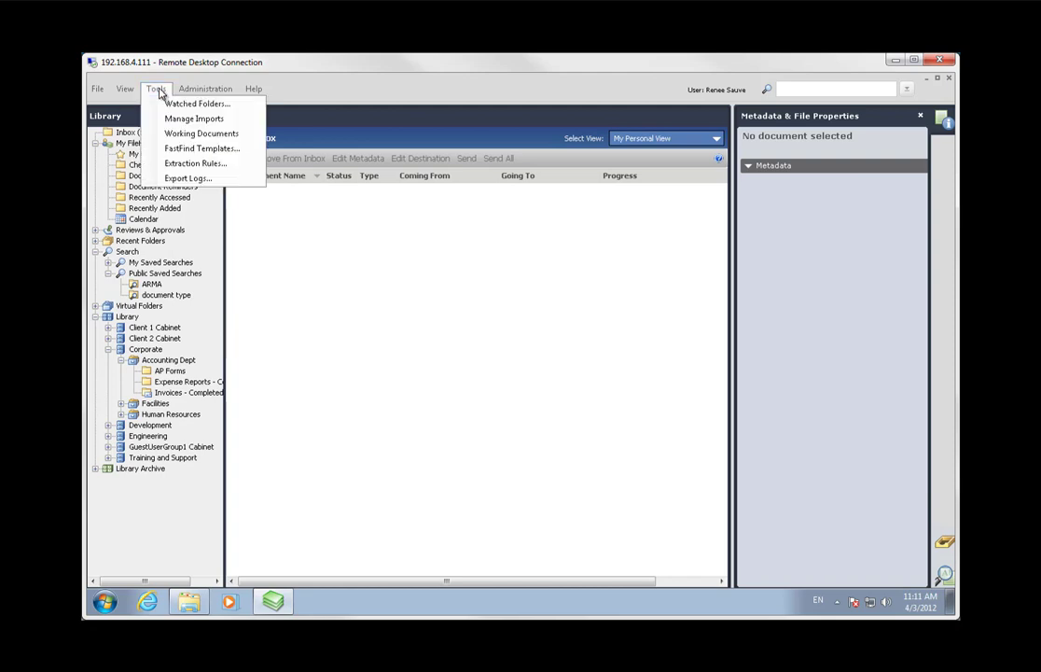
{"action": "left_click", "coordinate": [176, 166]}
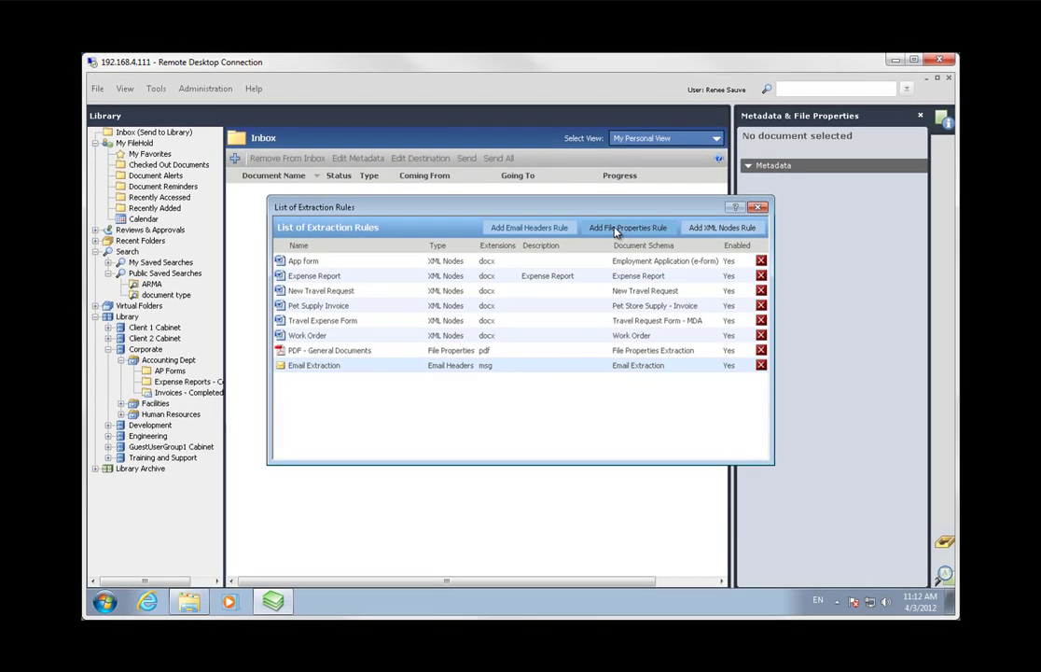
{"action": "left_click", "coordinate": [615, 229]}
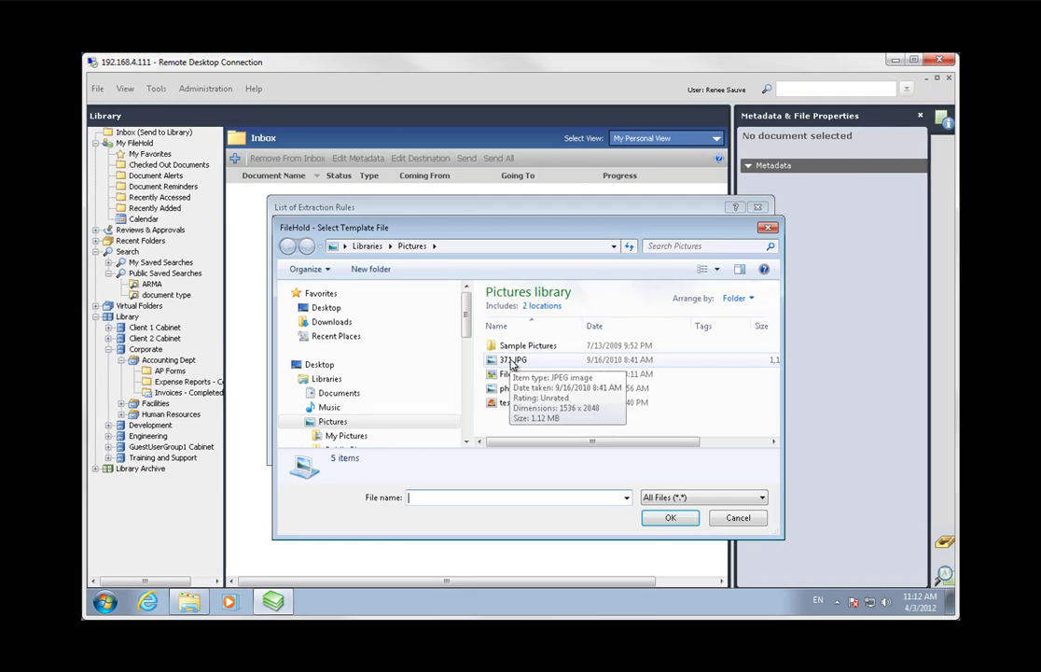
{"action": "left_click", "coordinate": [512, 360]}
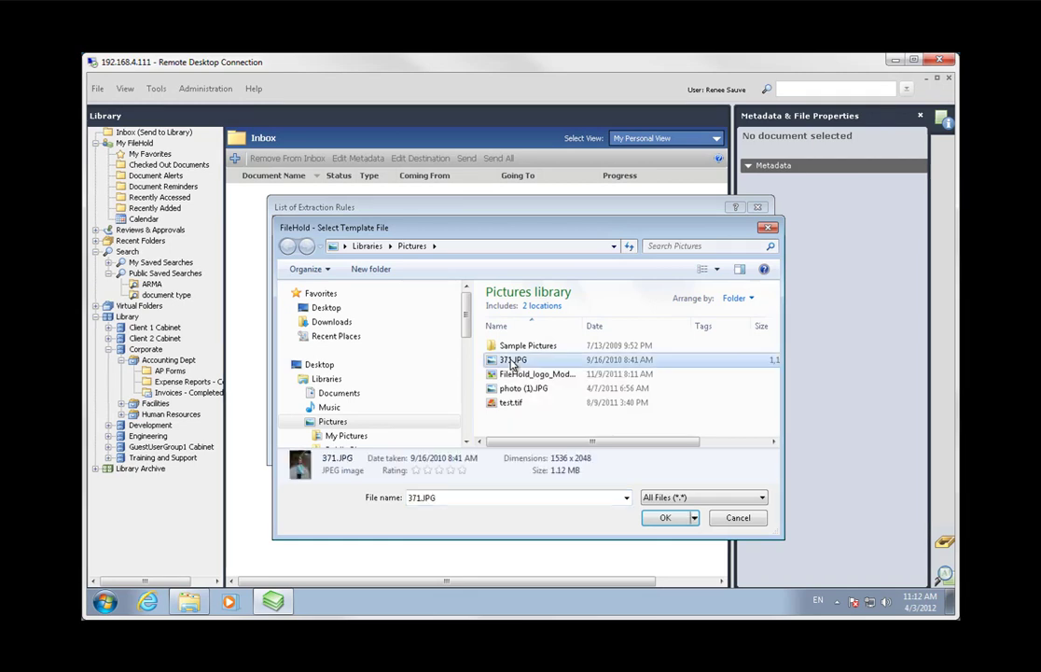
{"action": "left_click", "coordinate": [668, 520]}
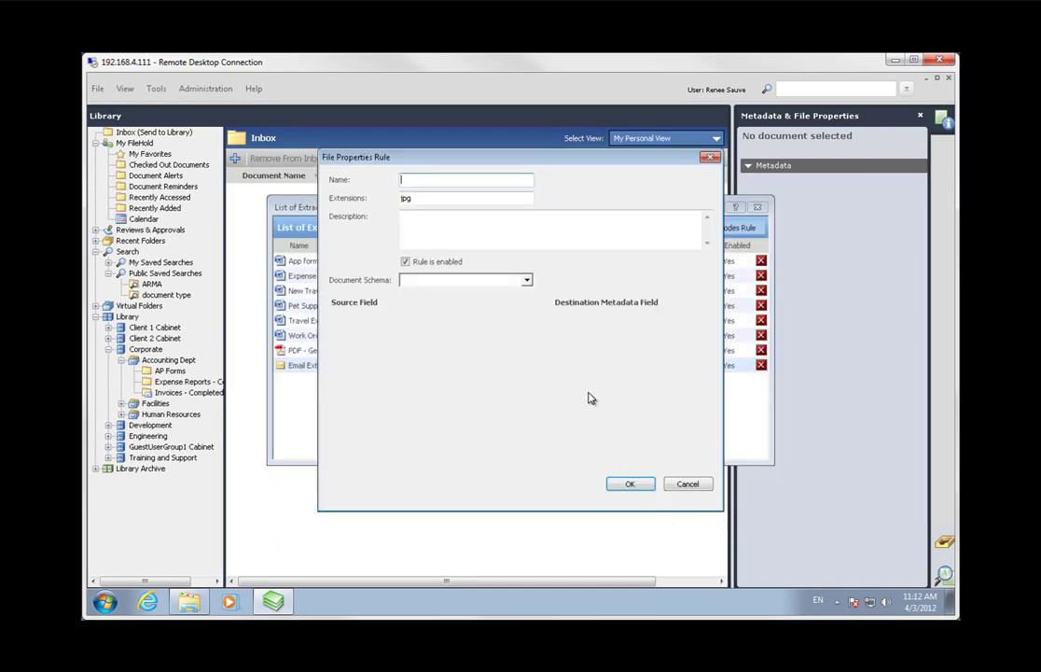
{"action": "left_click_drag", "start_coordinate": [504, 140], "coordinate": [455, 113]}
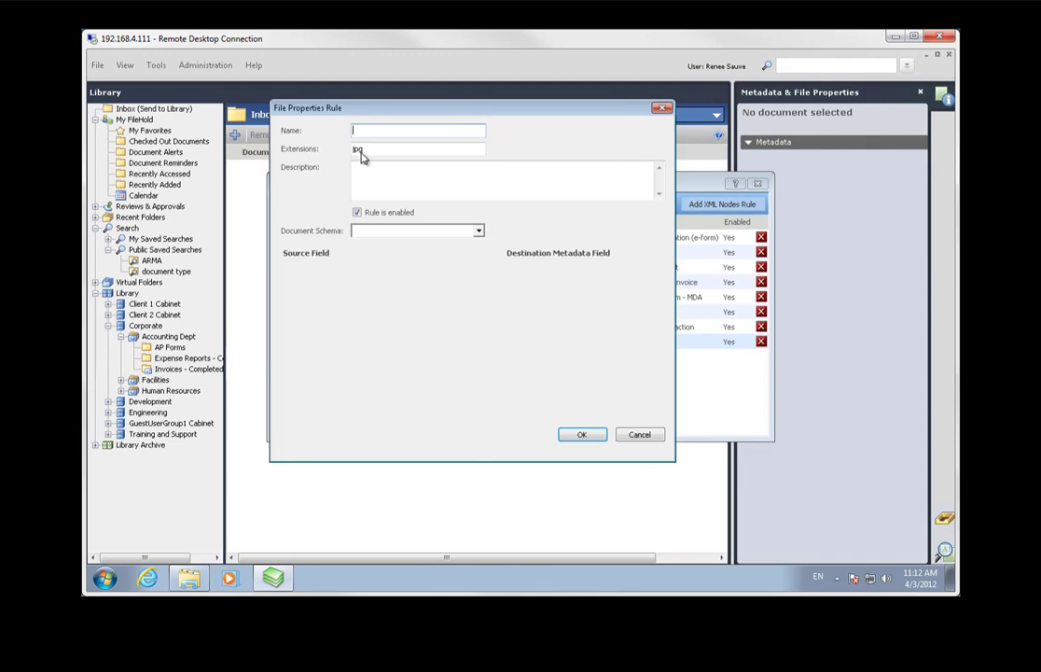
Name the rule "Photos File Properties Extraction" and describe it as "this will extract info from my pictures".
{"action": "left_click_drag", "start_coordinate": [364, 150], "coordinate": [346, 151]}
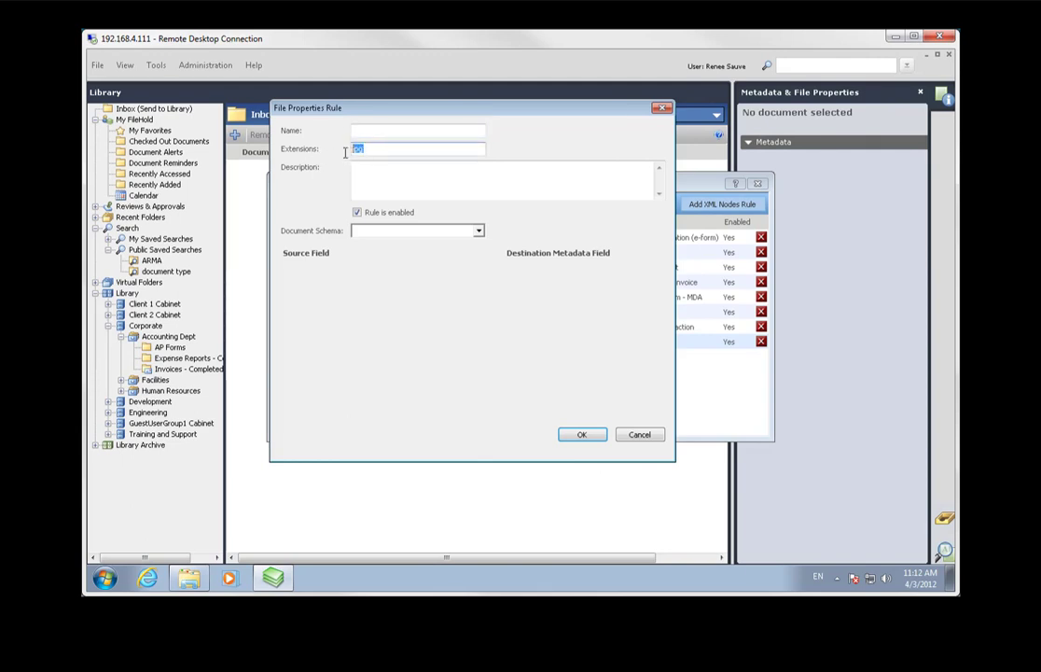
{"action": "left_click", "coordinate": [365, 130]}
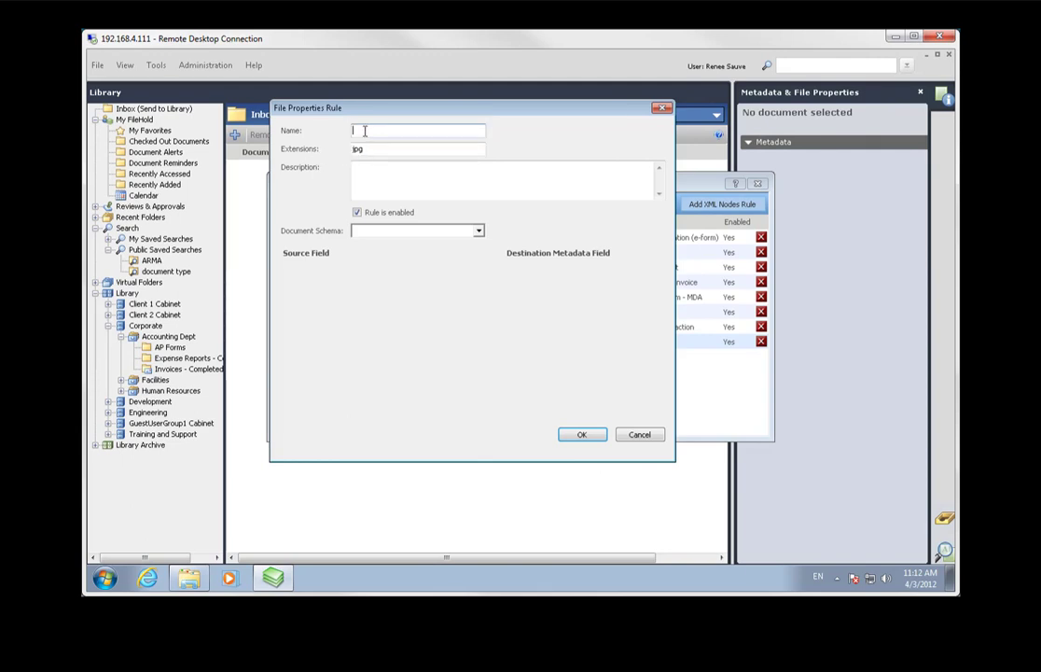
{"action": "type", "text": "Photos File Properties Extraction"}
{"action": "double_click", "coordinate": [354, 149]}
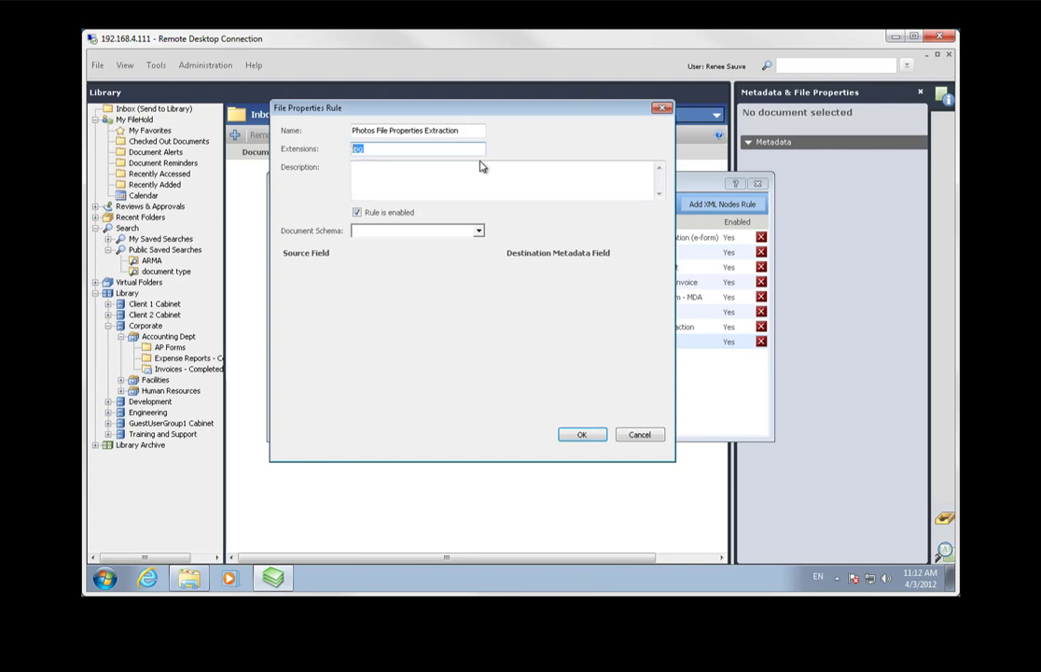
{"action": "left_click", "coordinate": [421, 179]}
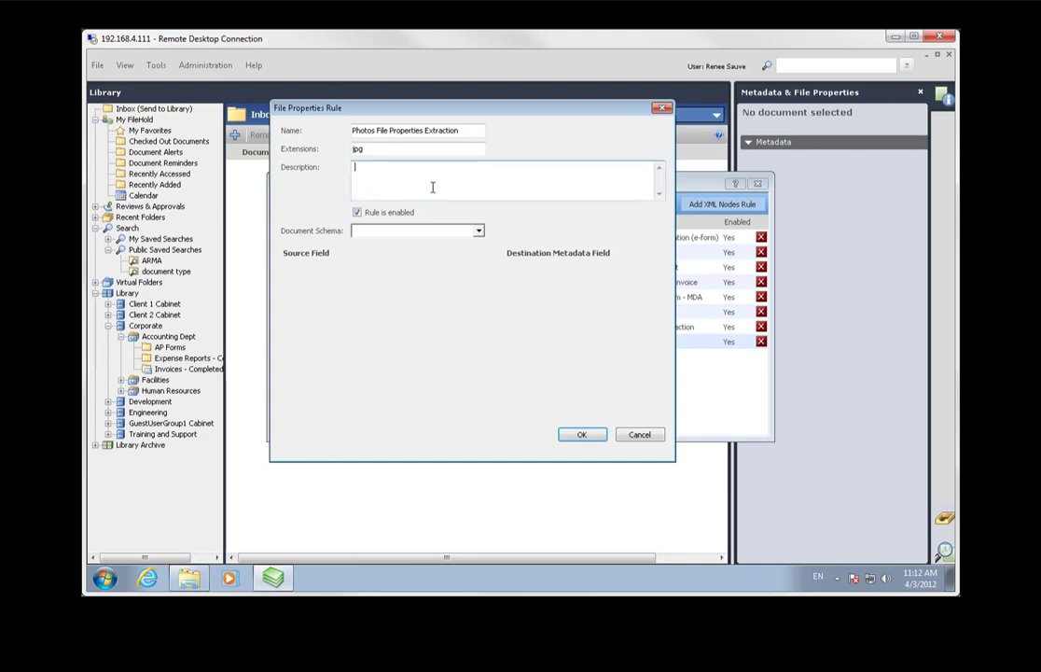
{"action": "type", "text": "this will extract info from my pictures"}
Set the rule's document schema to Photos.
{"action": "left_click", "coordinate": [478, 231]}
{"action": "scroll", "coordinate": [485, 266], "scroll_direction": "down", "scroll_amount": 4}
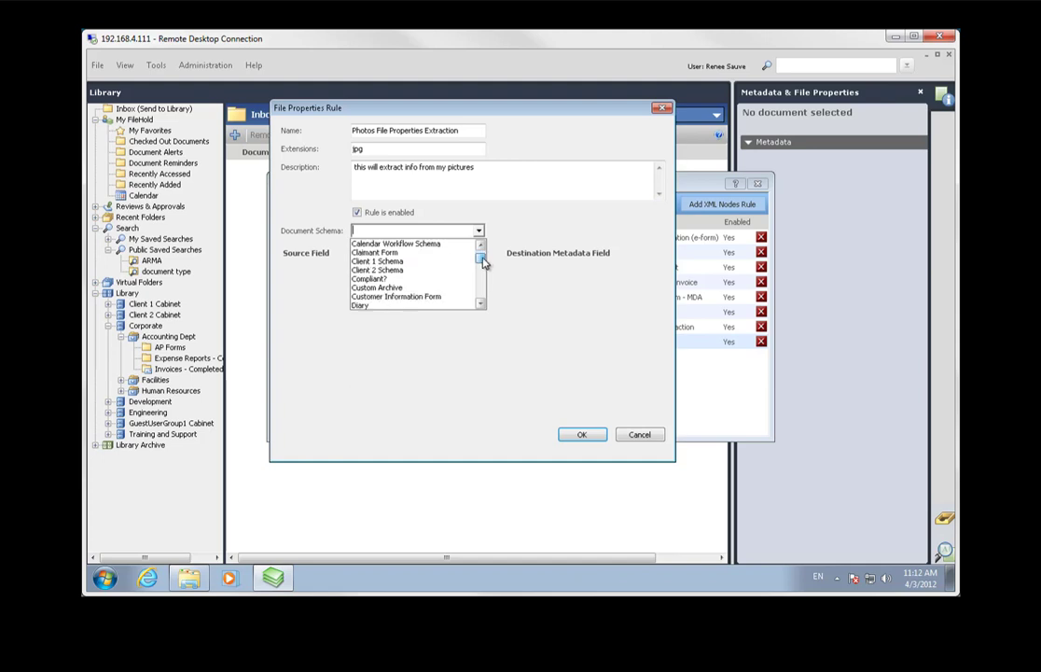
{"action": "scroll", "coordinate": [484, 279], "scroll_direction": "down", "scroll_amount": 1}
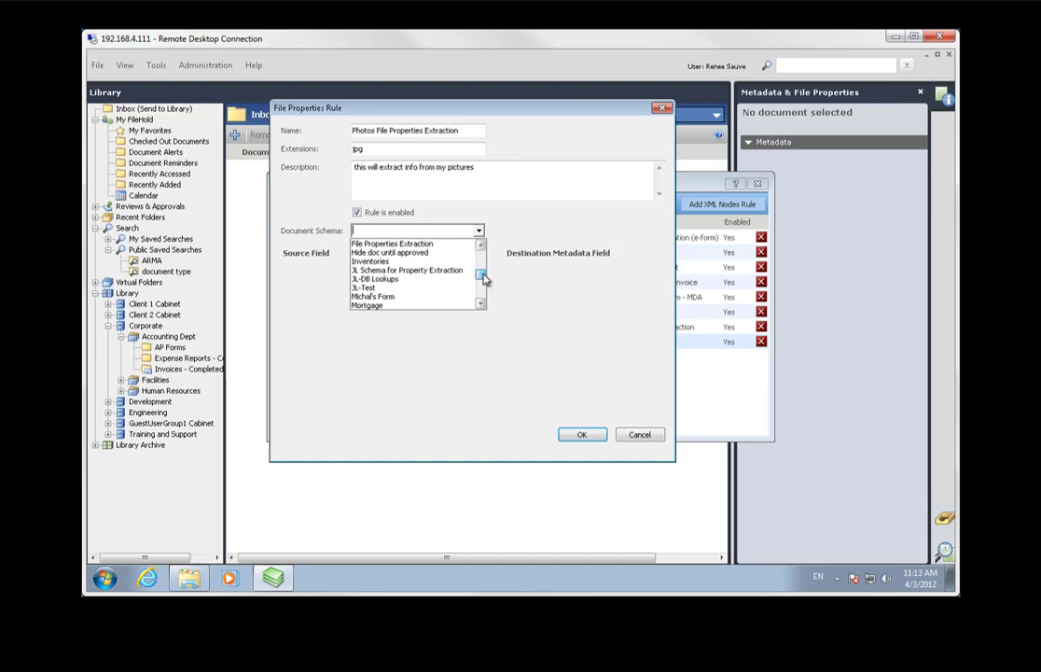
{"action": "scroll", "coordinate": [483, 280], "scroll_direction": "down", "scroll_amount": 2}
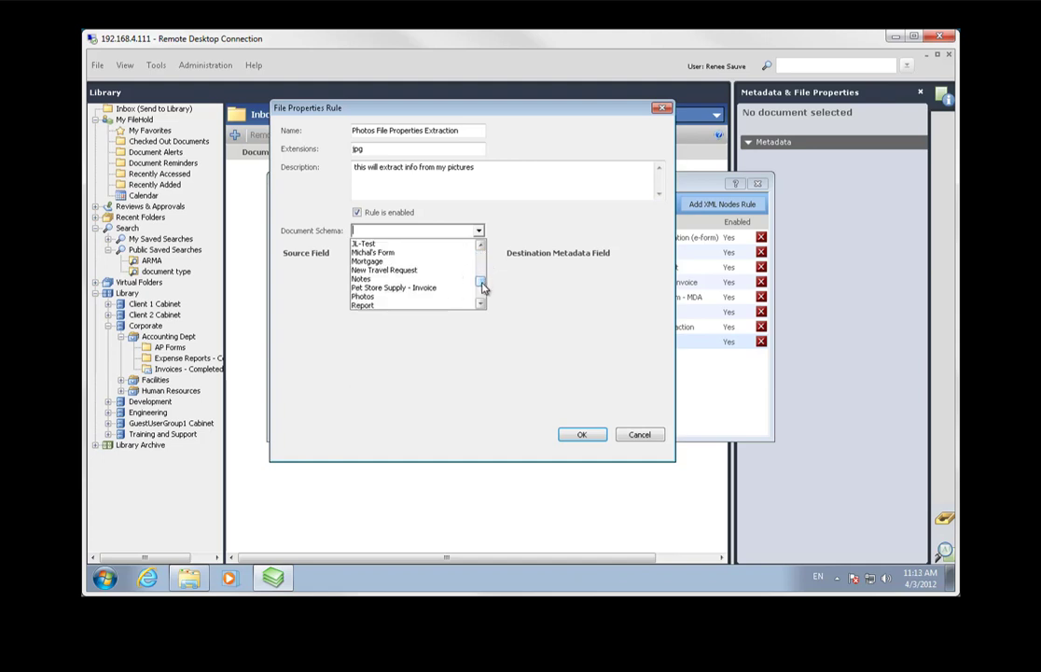
{"action": "left_click", "coordinate": [389, 299]}
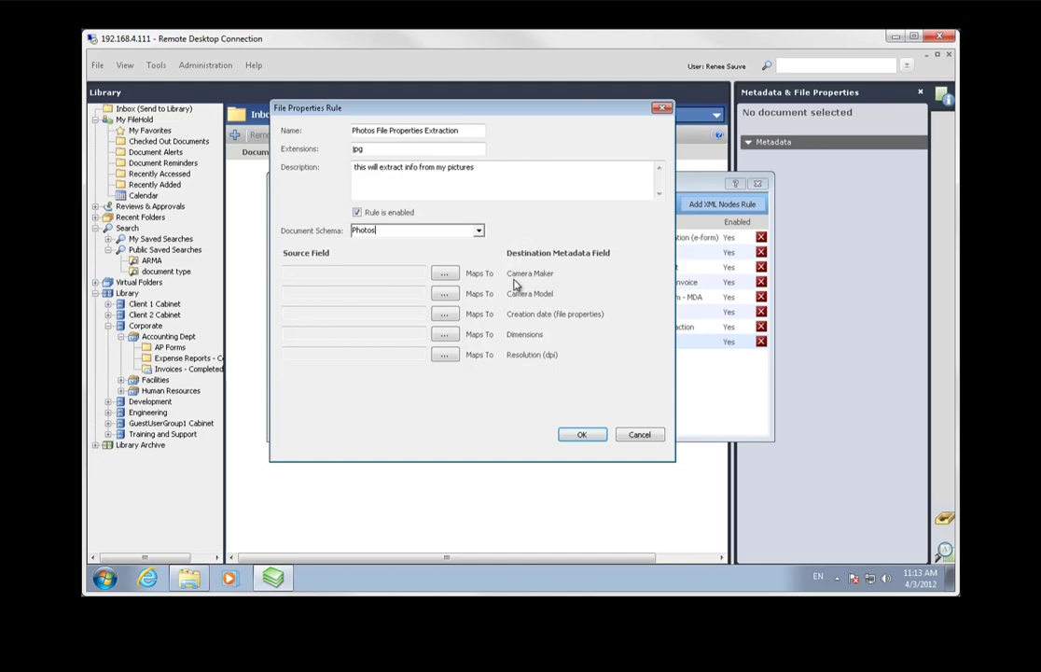
Map the Camera maker file property to the Camera Maker metadata field.
{"action": "left_click", "coordinate": [444, 275]}
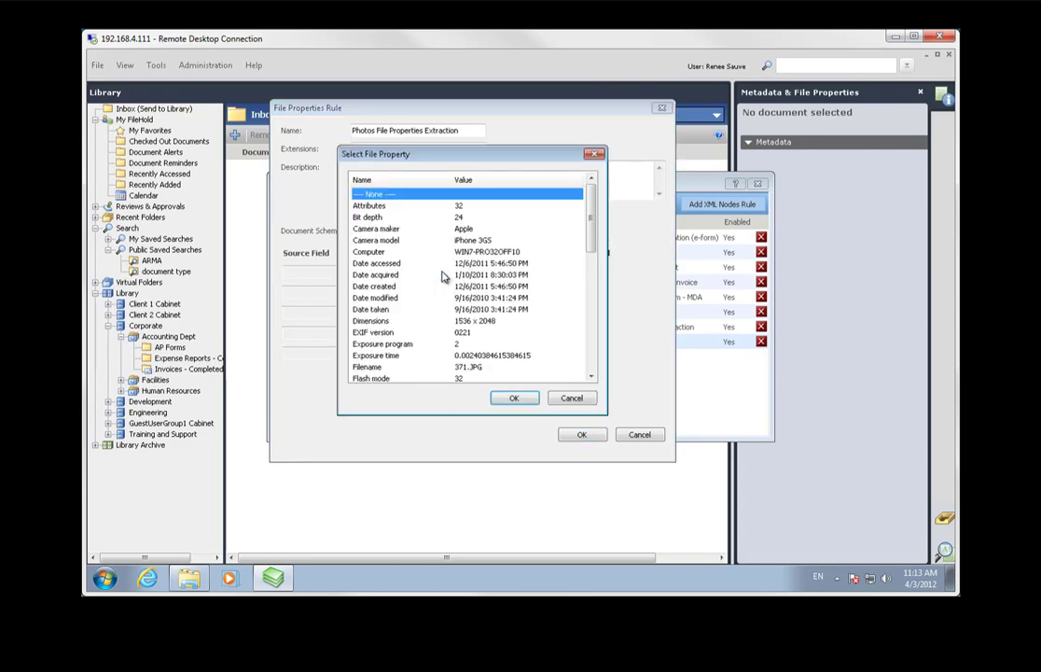
{"action": "left_click_drag", "start_coordinate": [493, 160], "coordinate": [747, 164]}
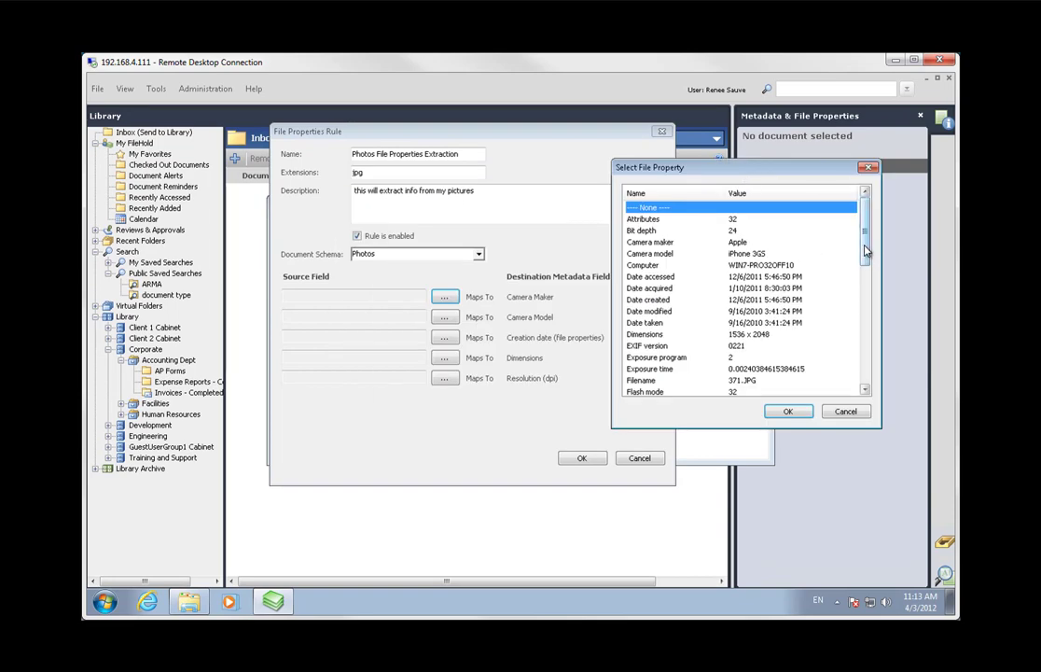
{"action": "left_click_drag", "start_coordinate": [866, 250], "coordinate": [851, 228]}
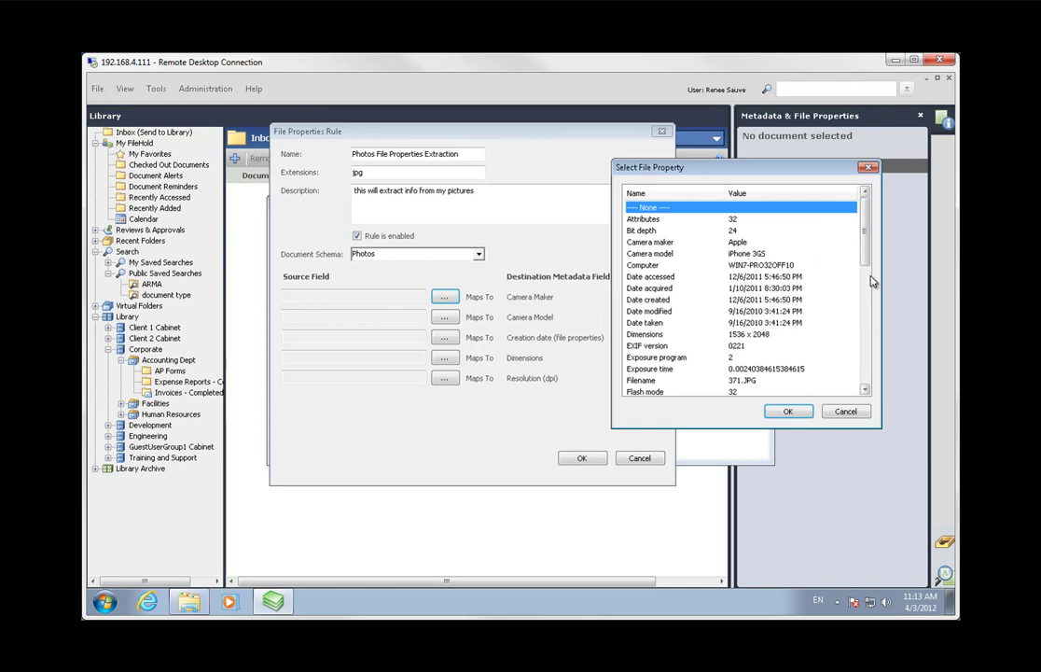
{"action": "left_click", "coordinate": [743, 241]}
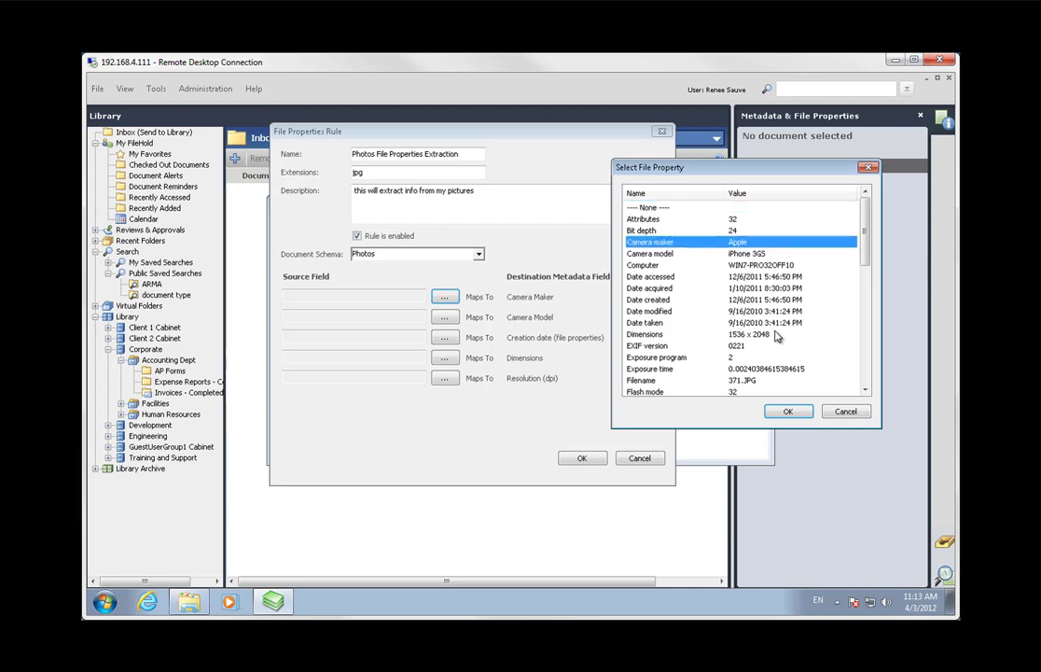
{"action": "left_click", "coordinate": [787, 412]}
Map the Camera model property to the Camera Model field and Date created to Creation date (file properties).
{"action": "left_click", "coordinate": [450, 319]}
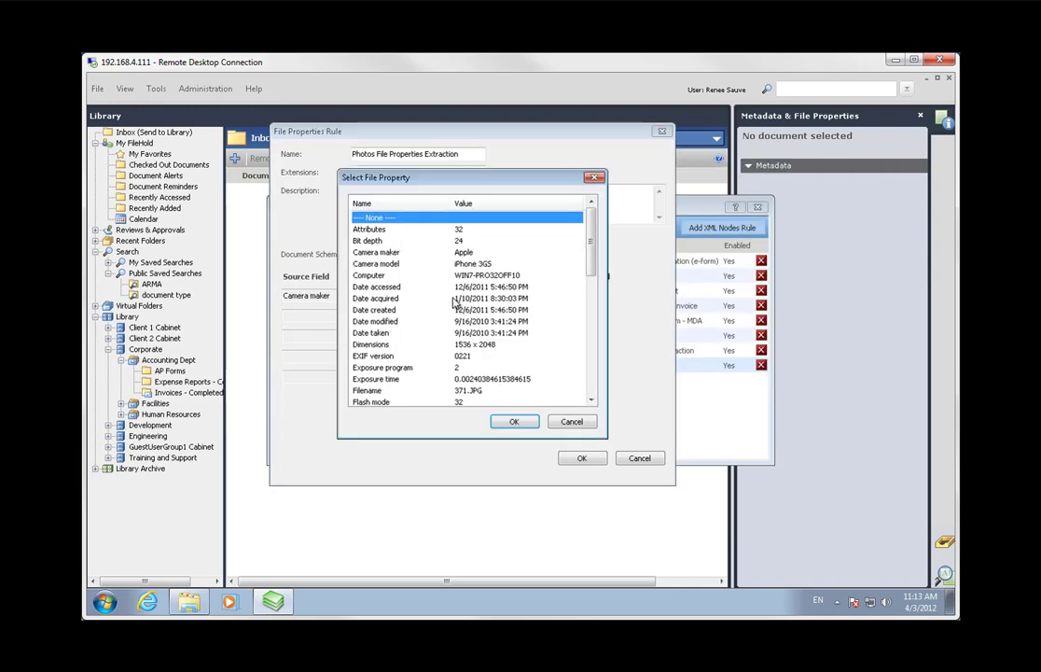
{"action": "left_click", "coordinate": [460, 264]}
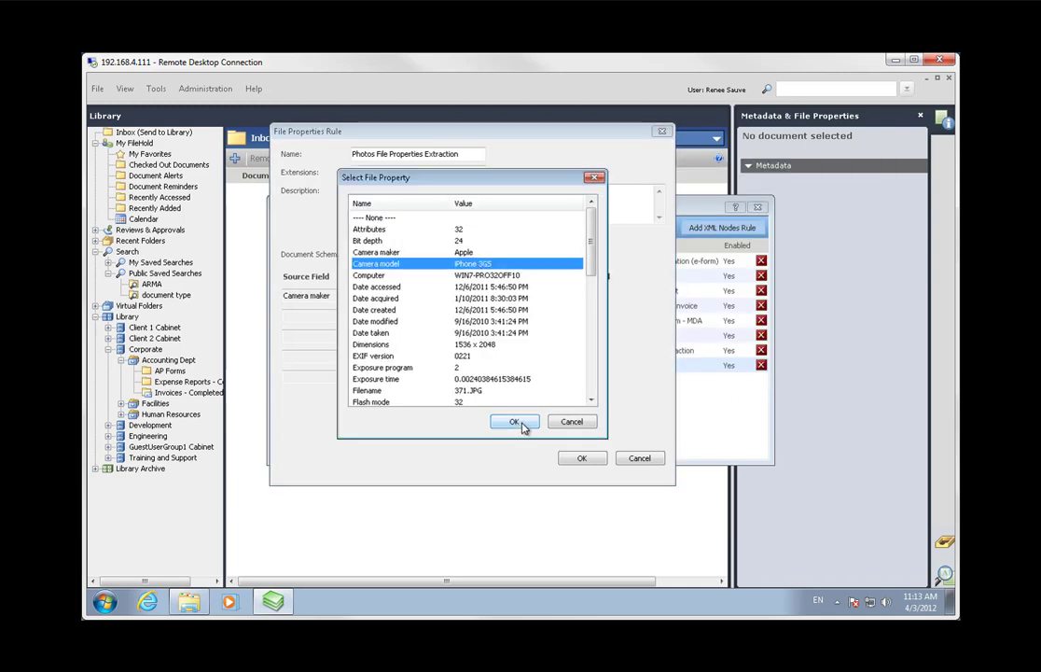
{"action": "left_click", "coordinate": [514, 421]}
{"action": "left_click", "coordinate": [445, 343]}
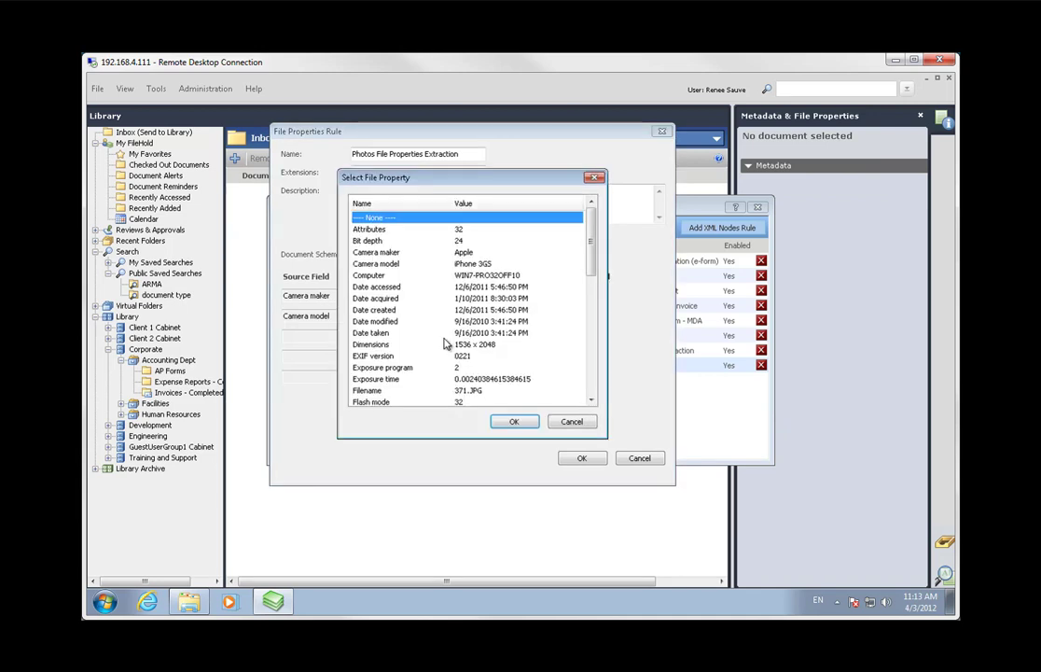
{"action": "left_click", "coordinate": [400, 310]}
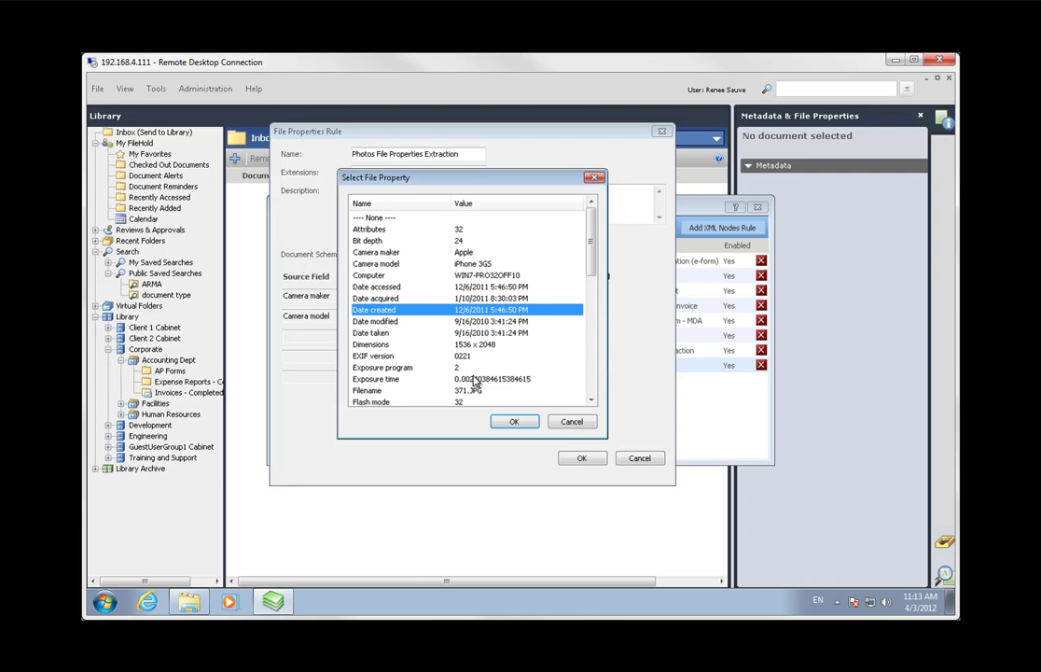
{"action": "left_click", "coordinate": [513, 421]}
Map the Dimensions file property to the Dimensions metadata field.
{"action": "left_click", "coordinate": [445, 357]}
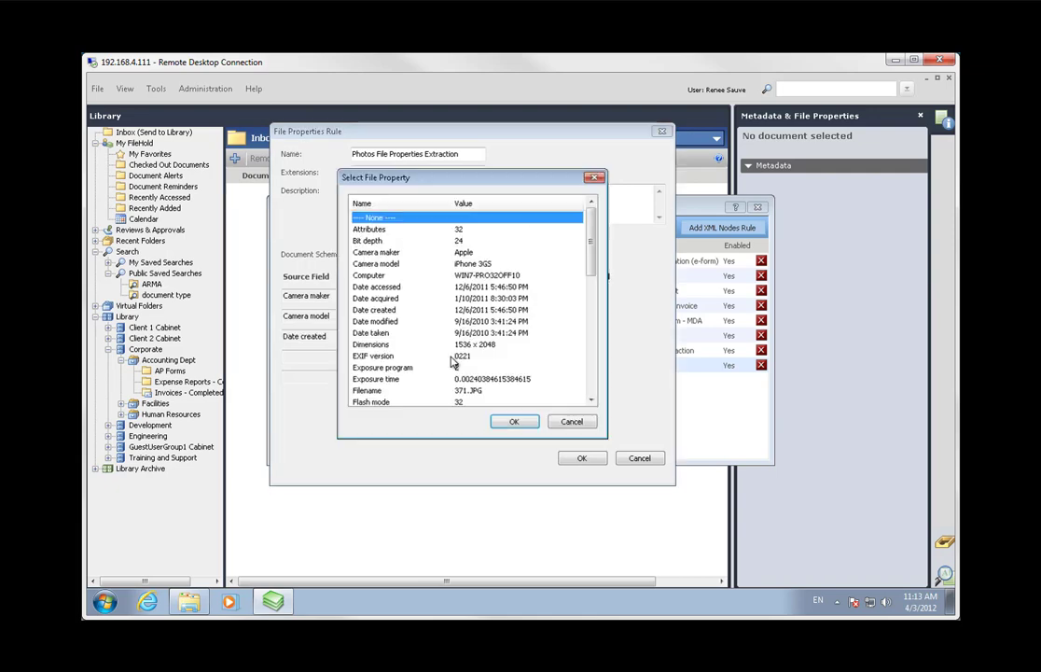
{"action": "left_click_drag", "start_coordinate": [590, 268], "coordinate": [590, 304]}
{"action": "left_click", "coordinate": [469, 278]}
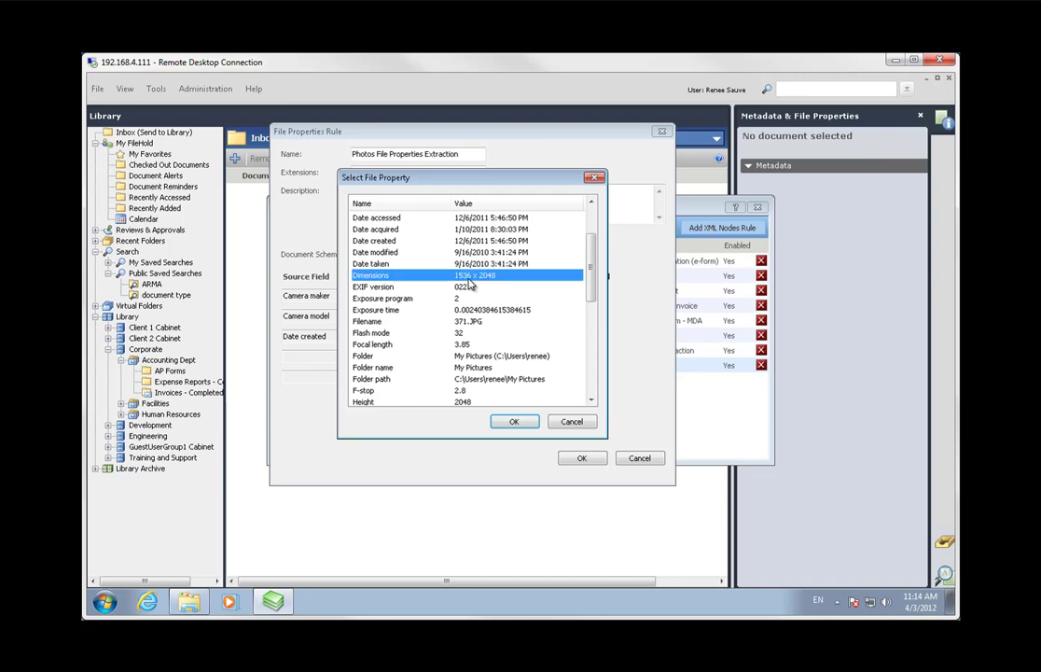
{"action": "left_click", "coordinate": [514, 422]}
Map the Horizontal resolution property to the Resolution (dpi) field, then save the rule and close the list of extraction rules.
{"action": "left_click", "coordinate": [447, 377]}
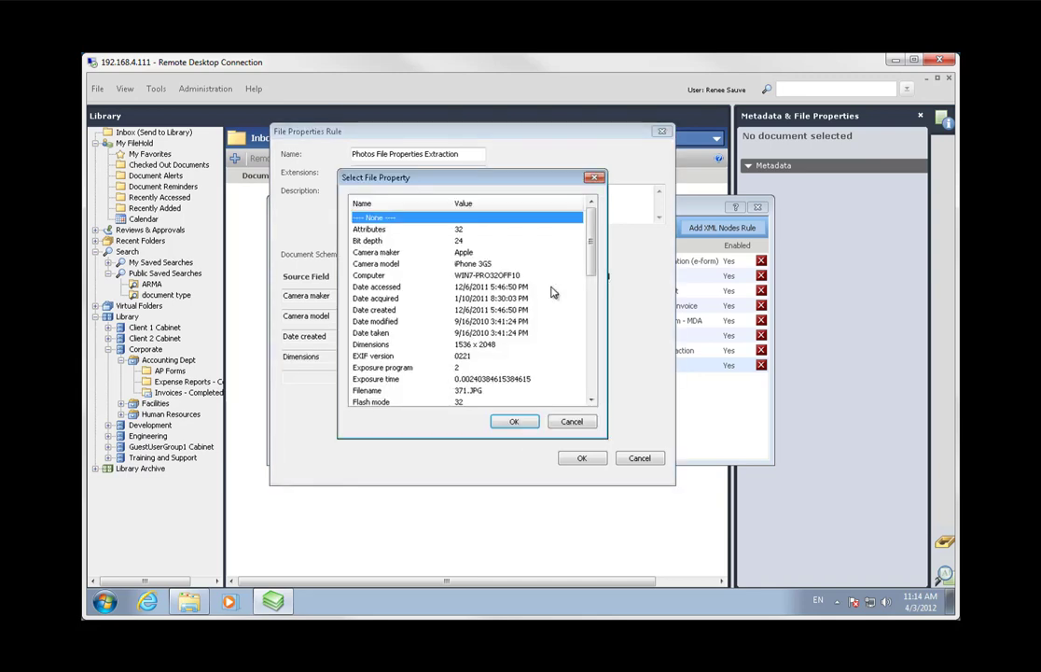
{"action": "left_click_drag", "start_coordinate": [589, 253], "coordinate": [591, 293]}
{"action": "left_click", "coordinate": [461, 380]}
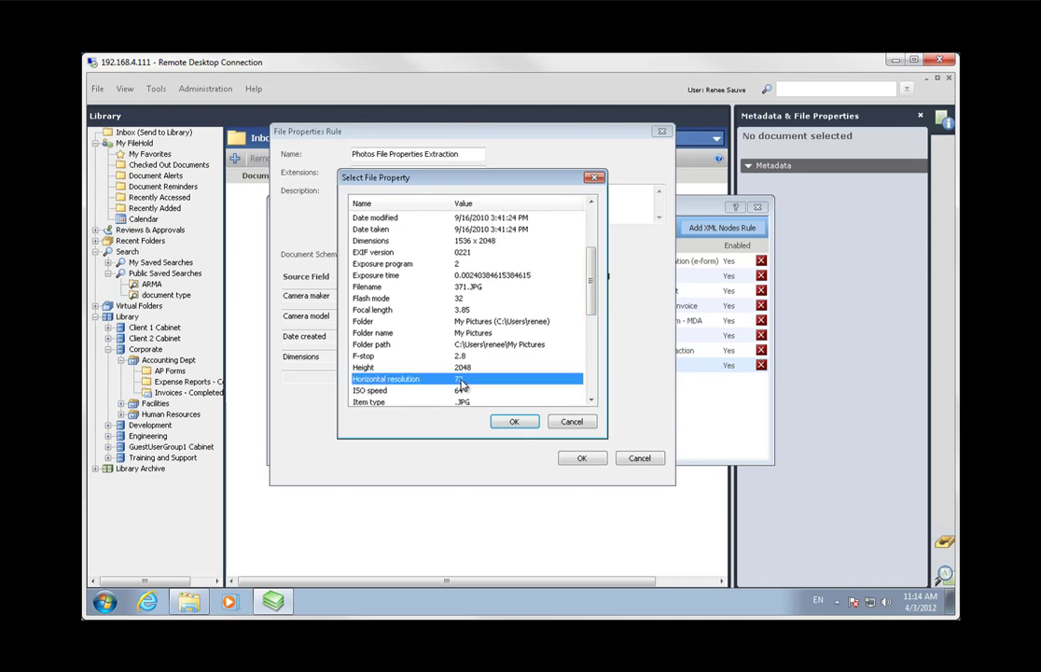
{"action": "left_click", "coordinate": [515, 421]}
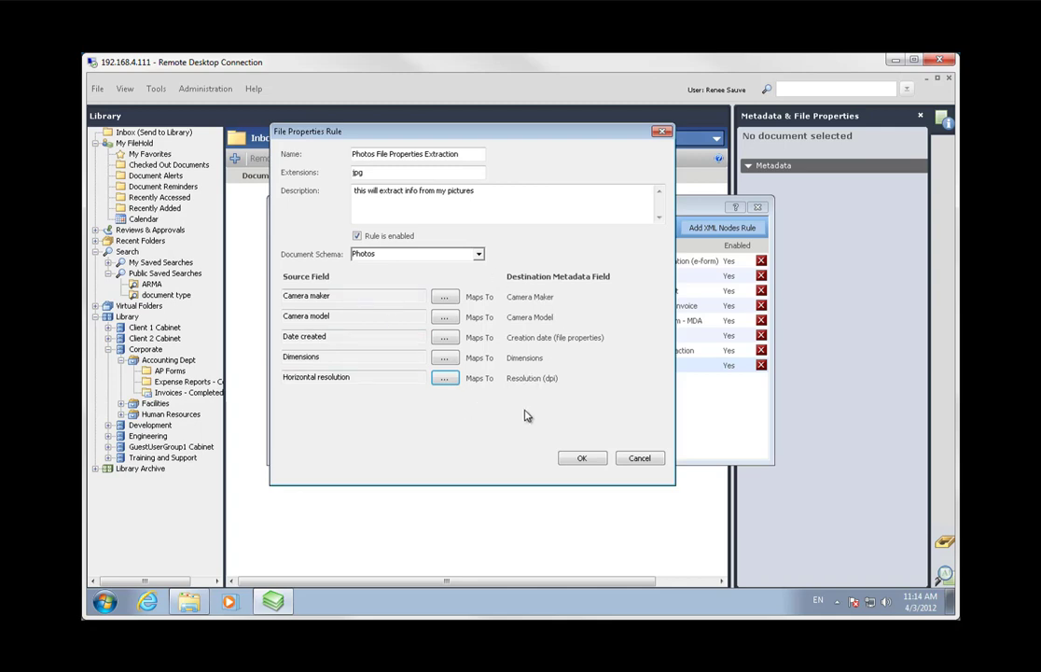
{"action": "left_click", "coordinate": [582, 459]}
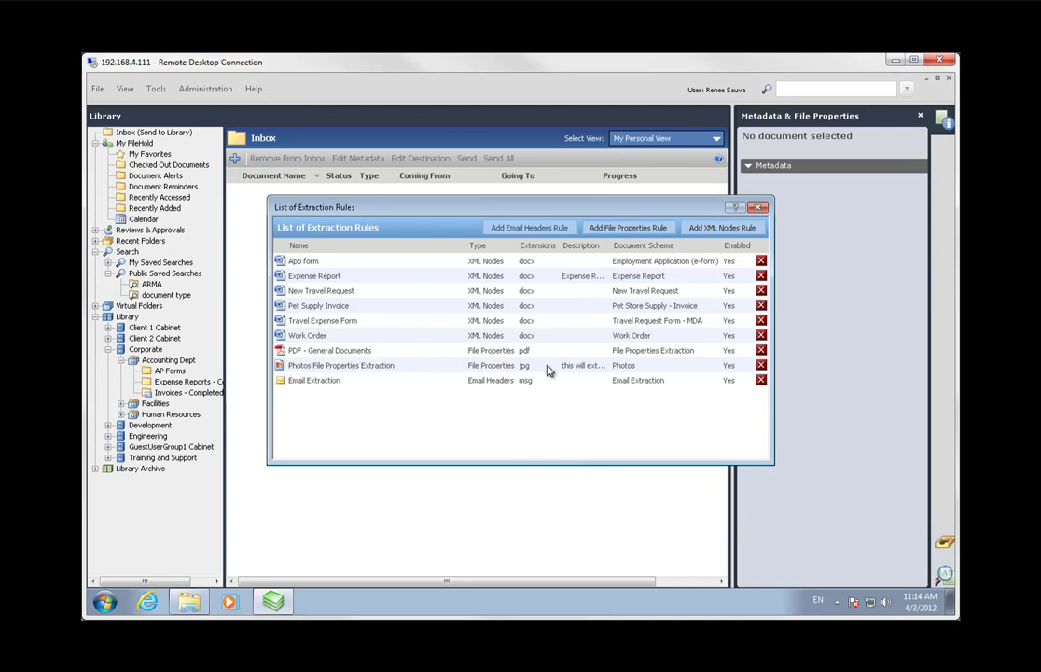
{"action": "left_click", "coordinate": [762, 209]}
Log off from the FileHold server and log back on with the same account.
{"action": "left_click", "coordinate": [97, 89]}
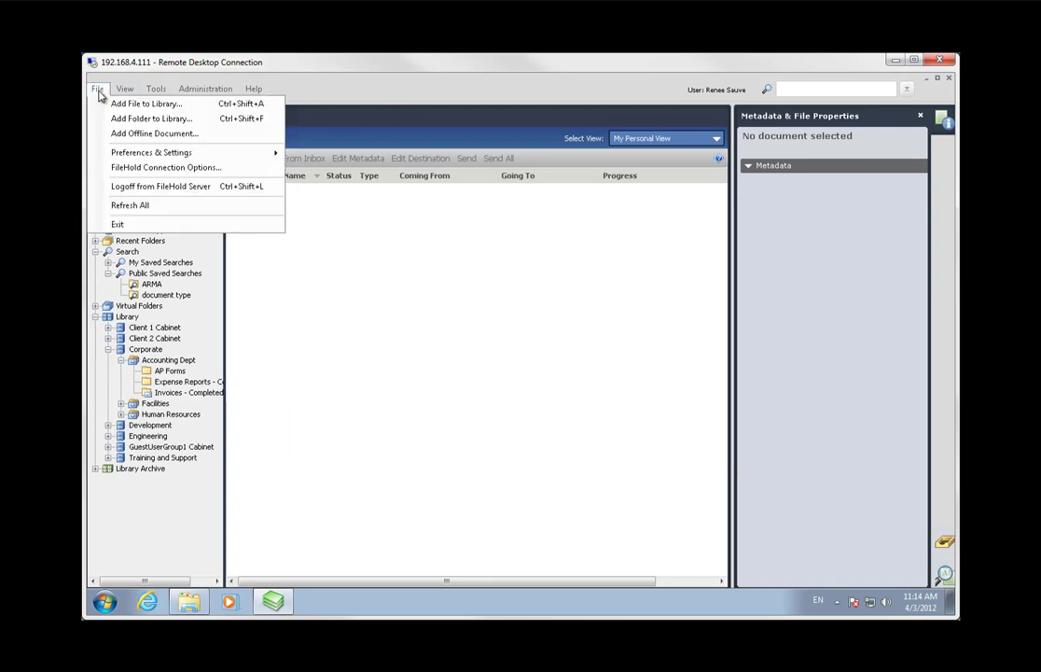
{"action": "left_click", "coordinate": [112, 185]}
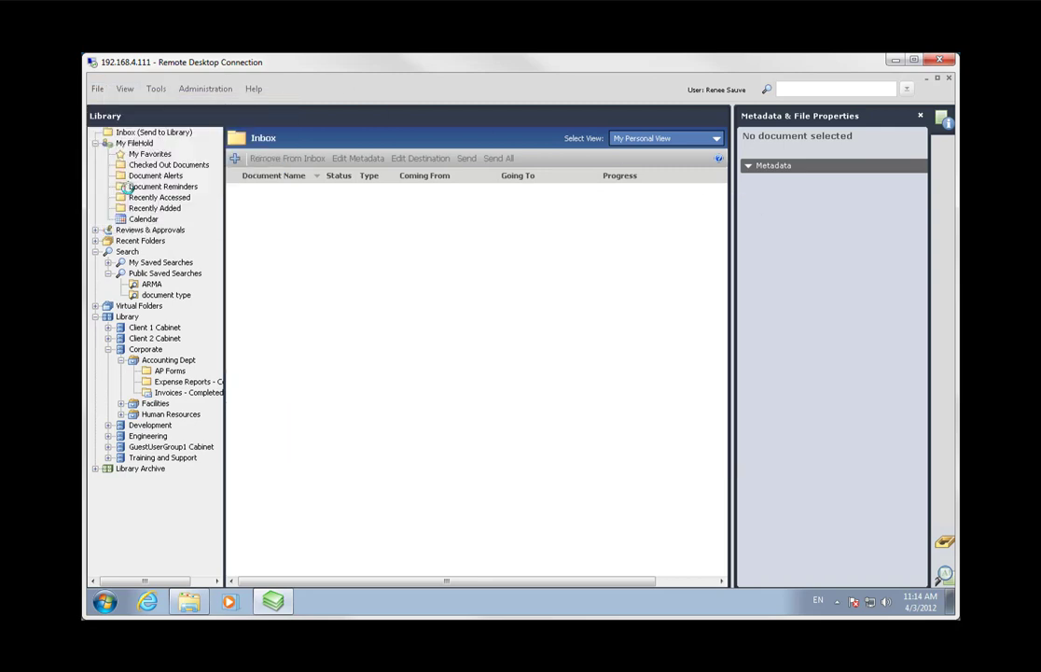
{"action": "left_click", "coordinate": [97, 88]}
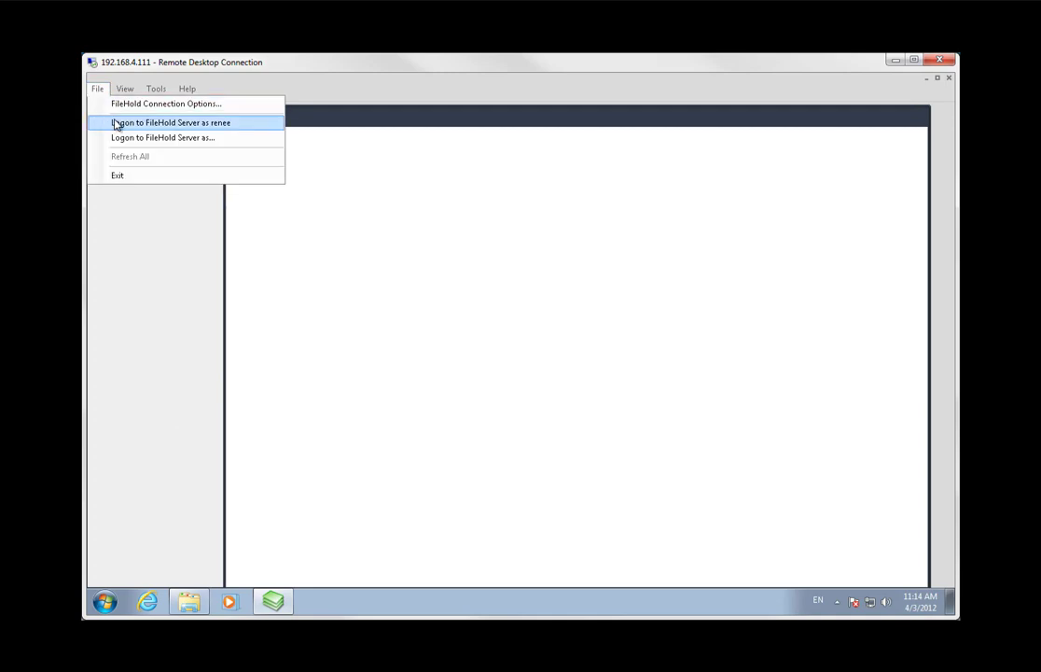
{"action": "left_click", "coordinate": [117, 125]}
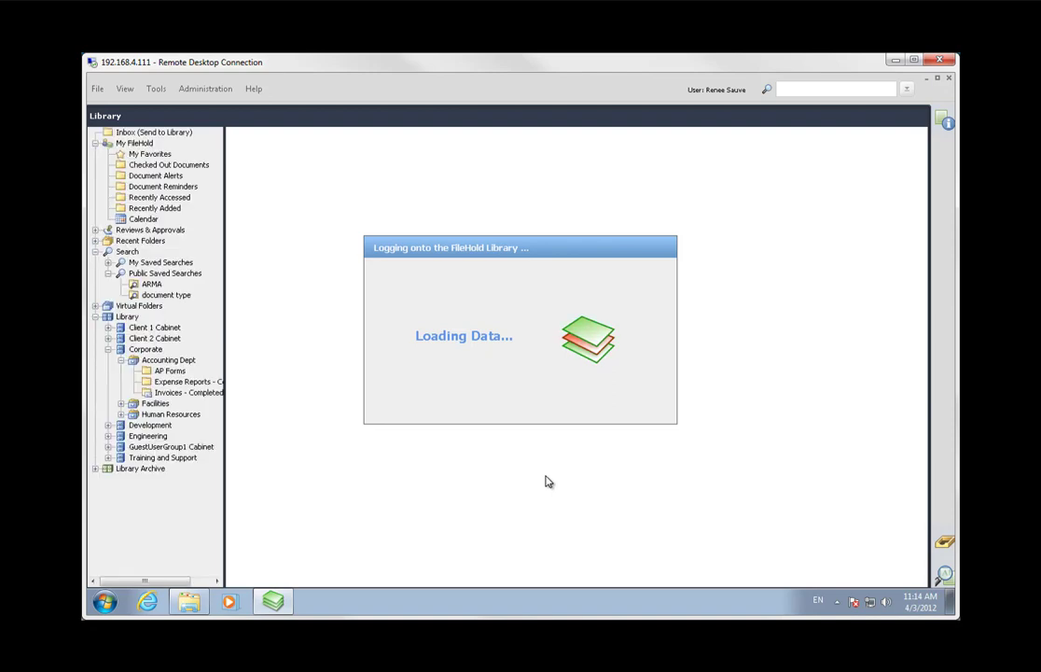
Add the picture 371.JPG from the Pictures library to the Inbox.
{"action": "left_click", "coordinate": [157, 134]}
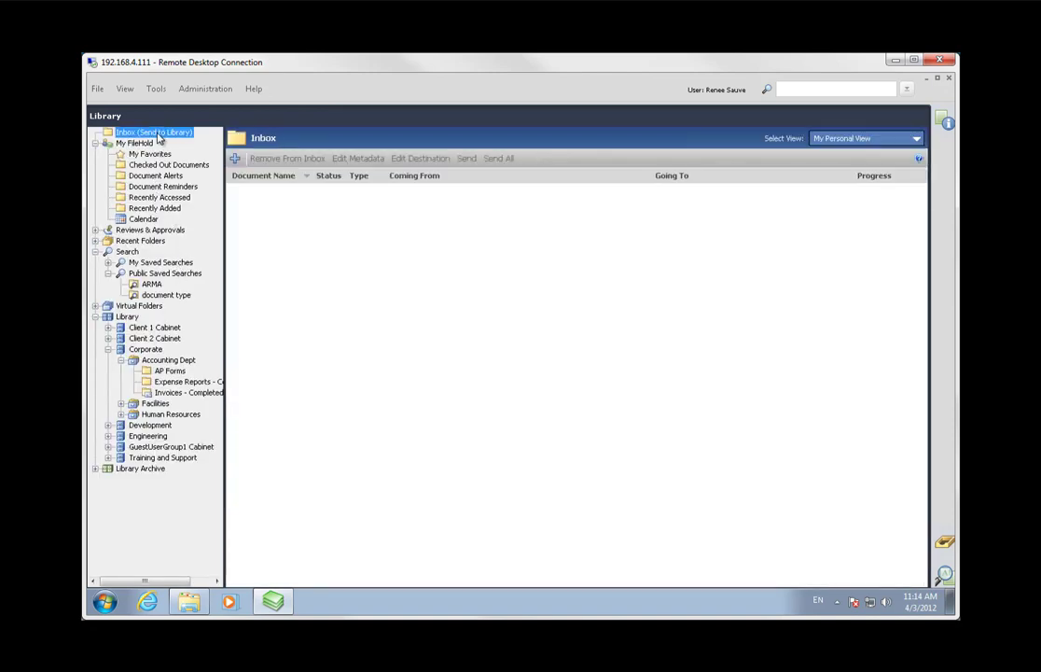
{"action": "left_click", "coordinate": [235, 159]}
{"action": "left_click", "coordinate": [328, 217]}
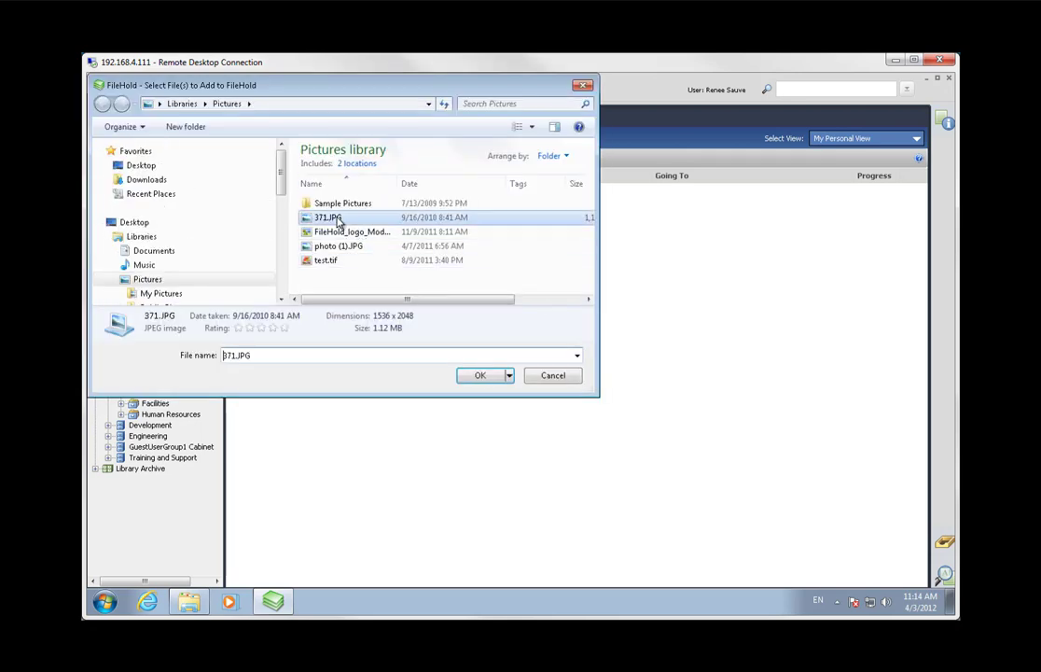
{"action": "left_click", "coordinate": [477, 378]}
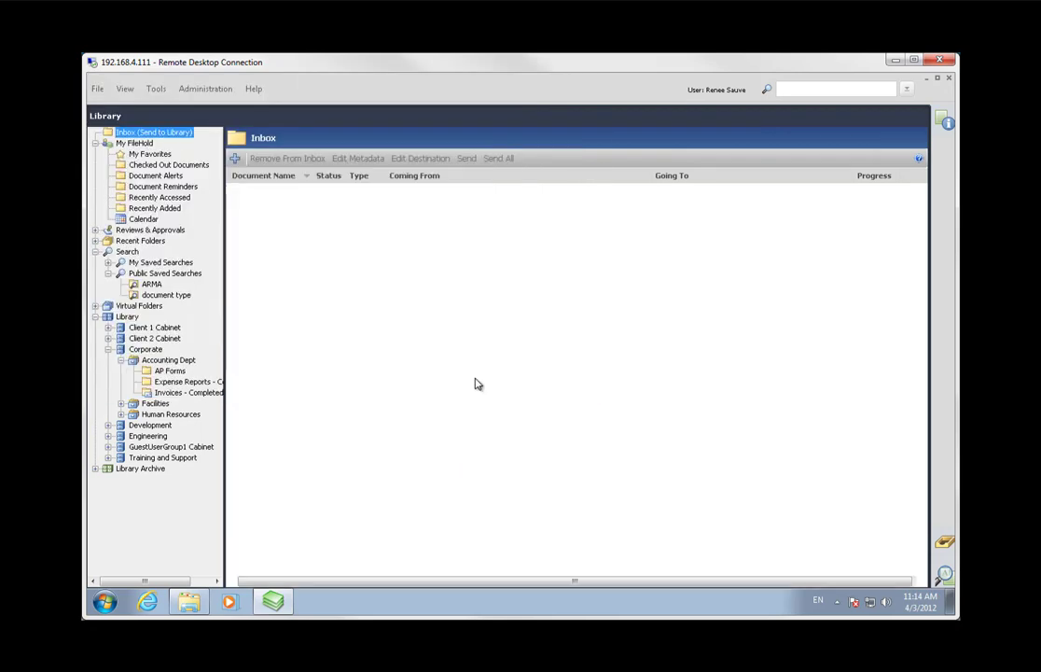
Display the metadata and file properties of document 371 in the Inbox to check the extracted values.
{"action": "left_click", "coordinate": [435, 192]}
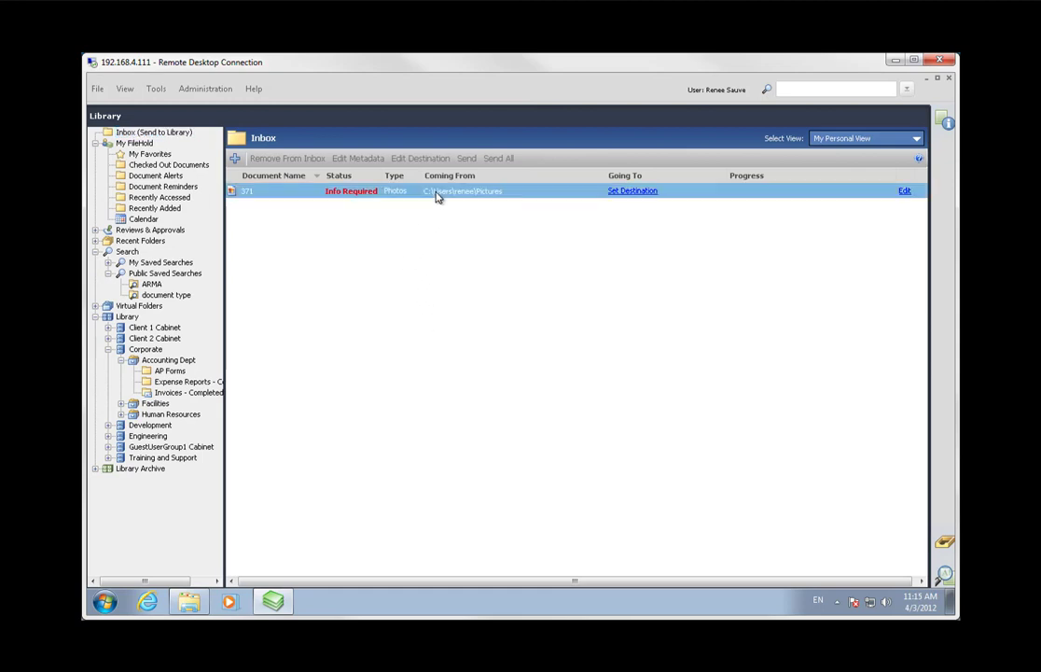
{"action": "left_click", "coordinate": [950, 124]}
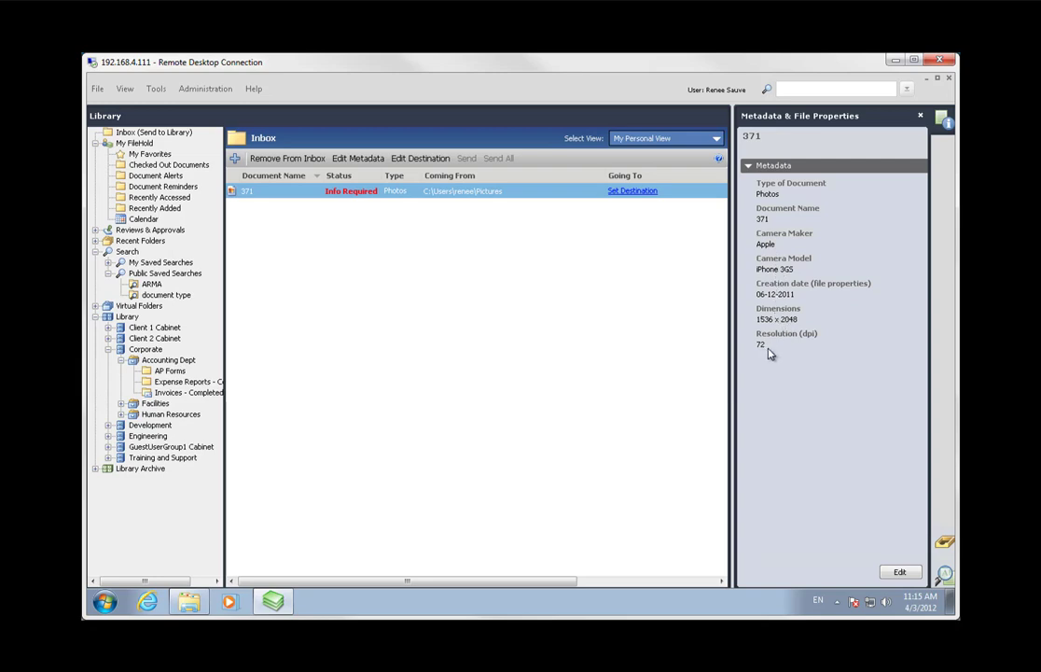
{"action": "left_click", "coordinate": [610, 278]}
Set the destination of document 371 to the New Features folder and send it to the library.
{"action": "left_click", "coordinate": [354, 192]}
{"action": "left_click", "coordinate": [639, 192]}
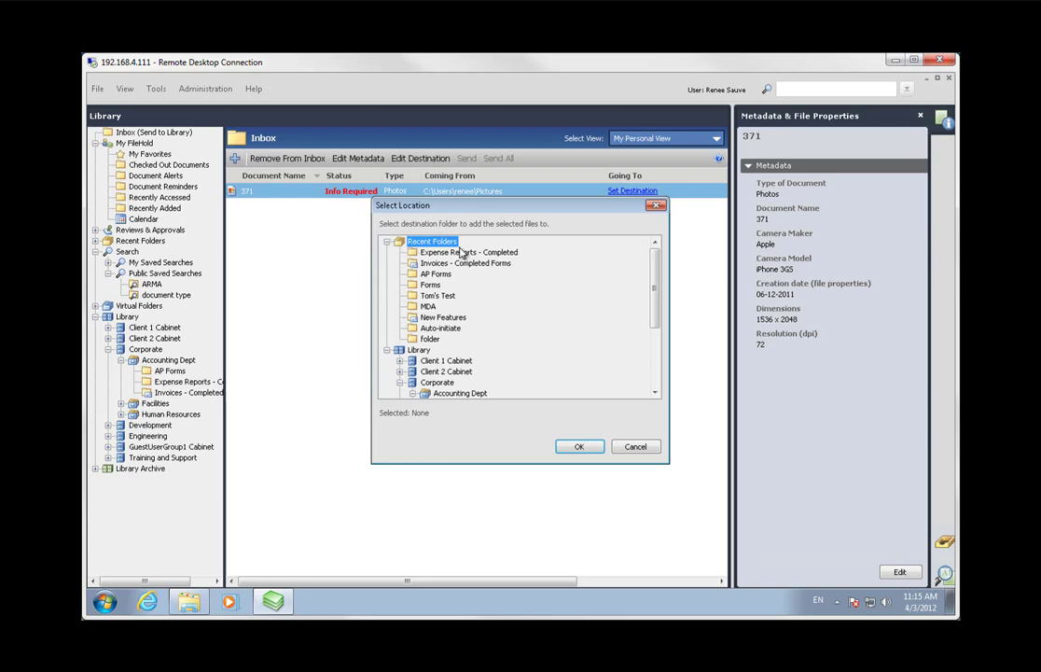
{"action": "left_click", "coordinate": [437, 318]}
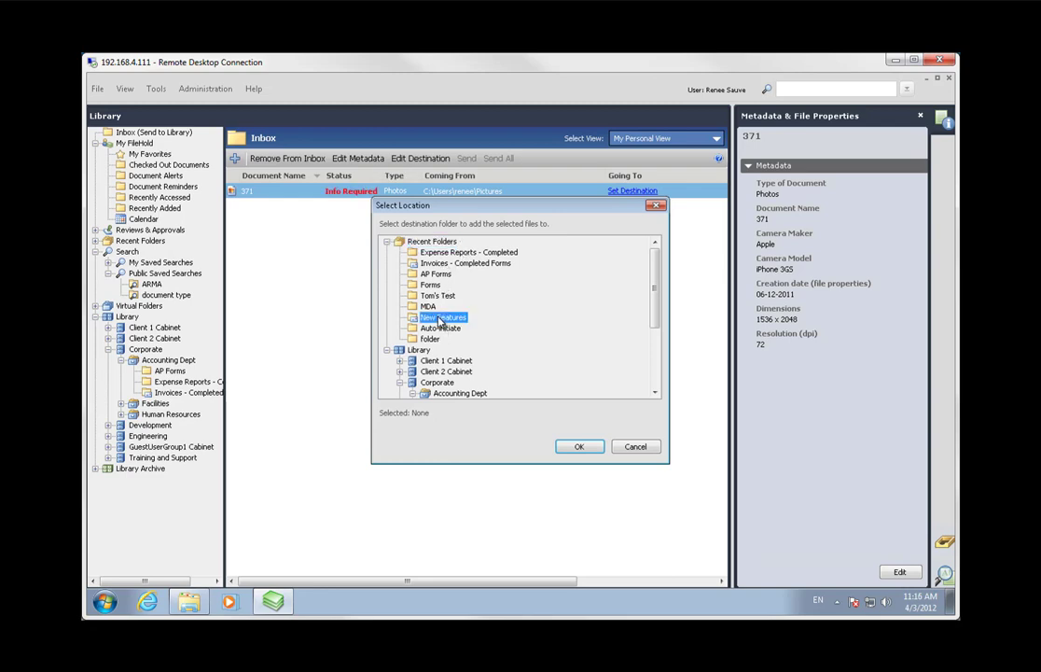
{"action": "left_click", "coordinate": [577, 448]}
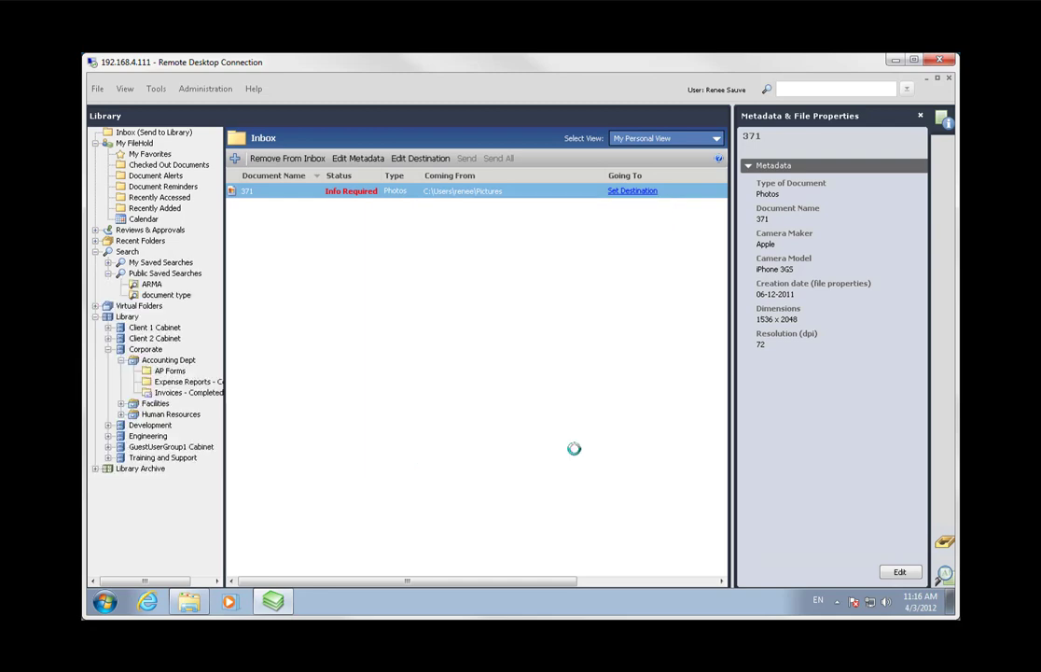
{"action": "left_click", "coordinate": [340, 192]}
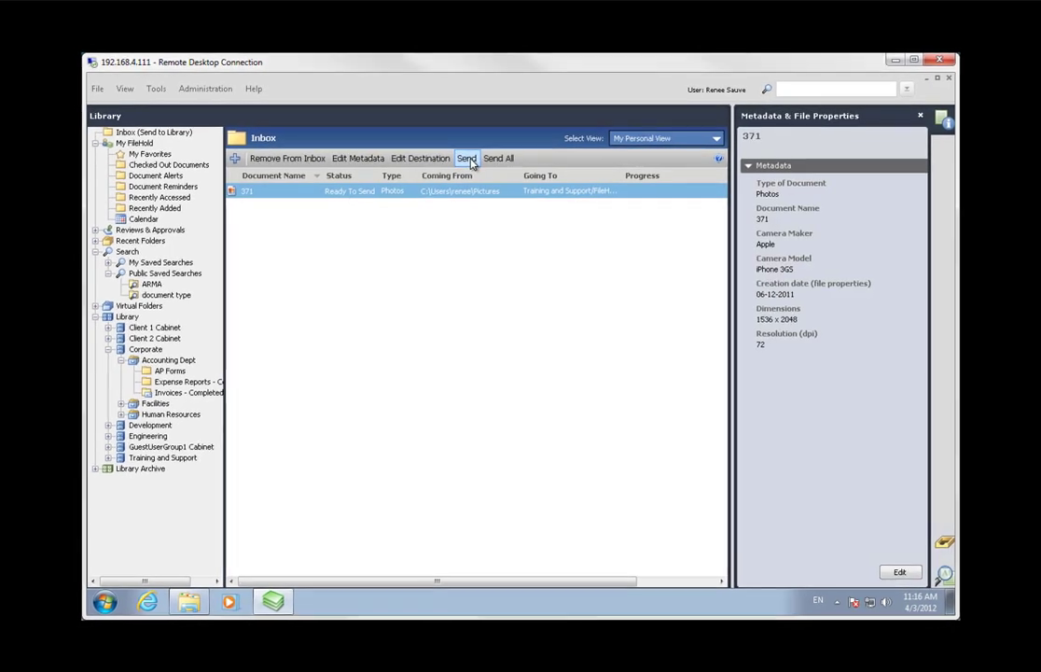
{"action": "left_click", "coordinate": [467, 159]}
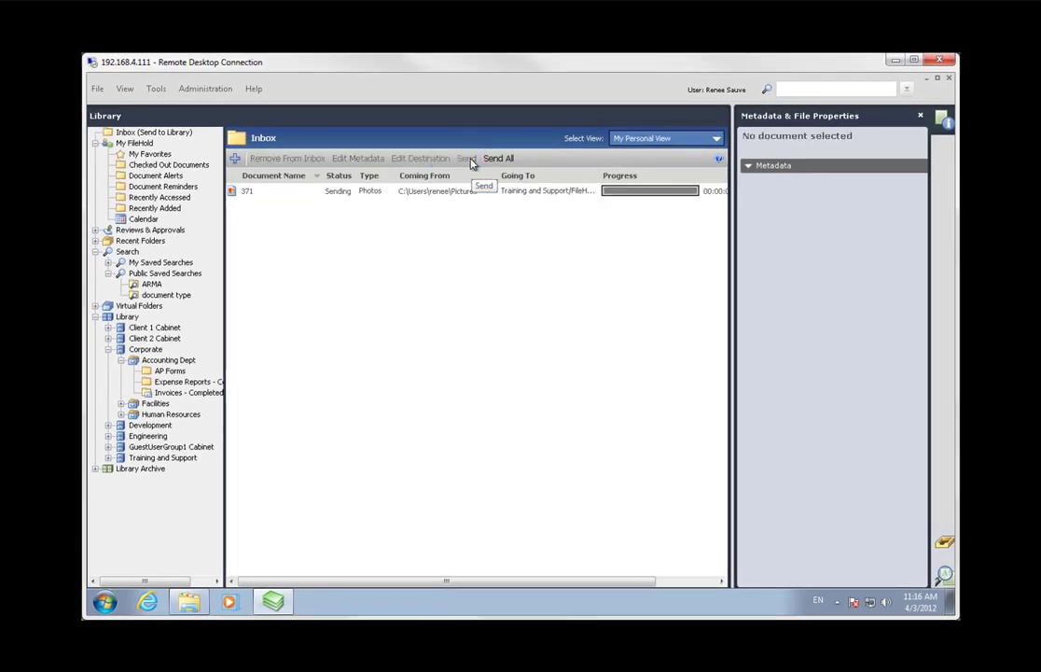